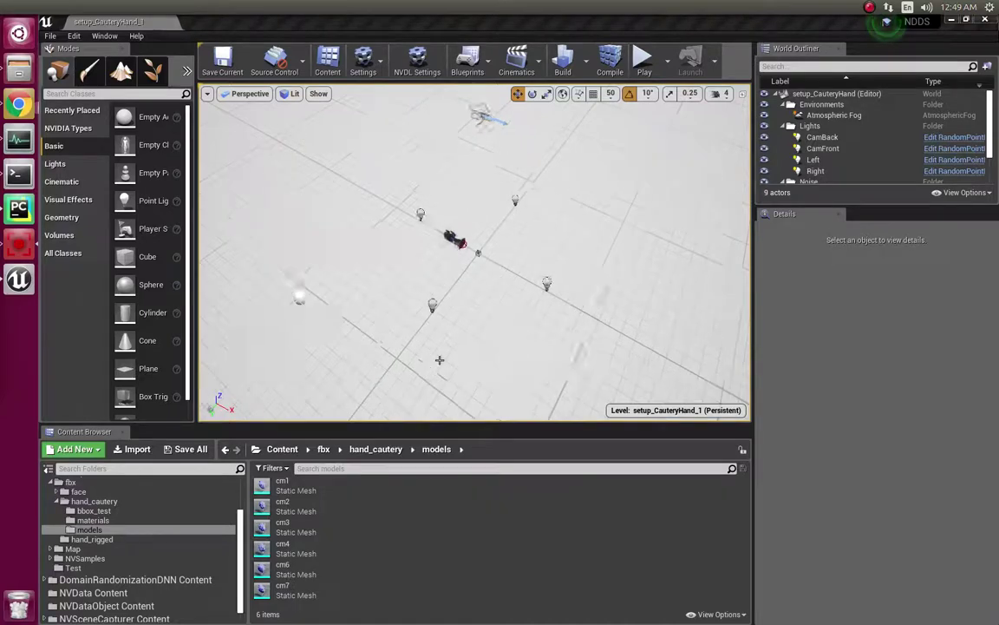
Open the cm1 static mesh from the hand_cautery models folder in its mesh editor.
scroll(441, 352, "up", 5)
scroll(445, 344, "up", 5)
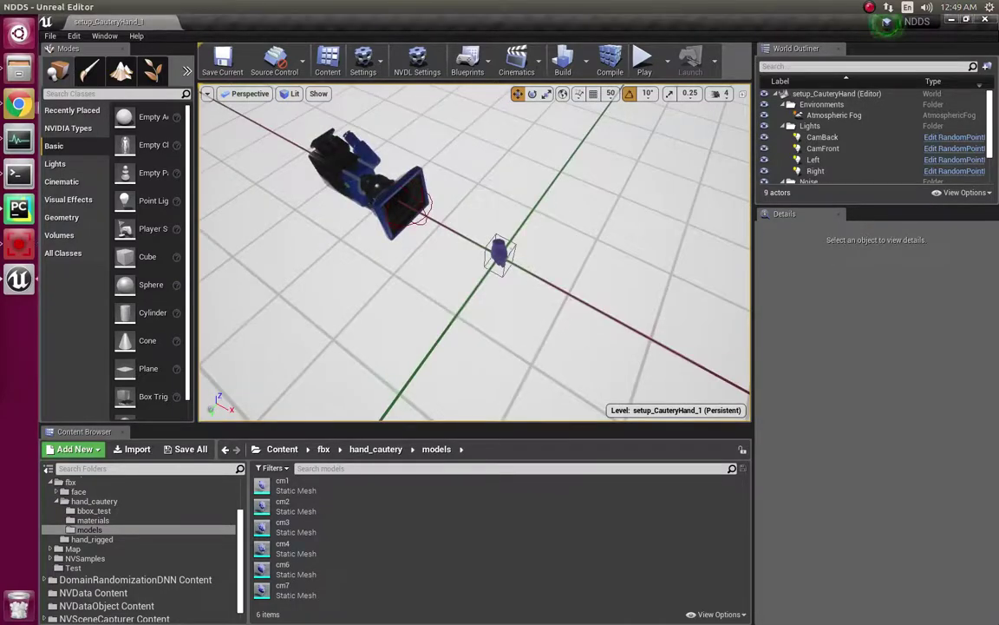
right_click(554, 315)
left_click(321, 497)
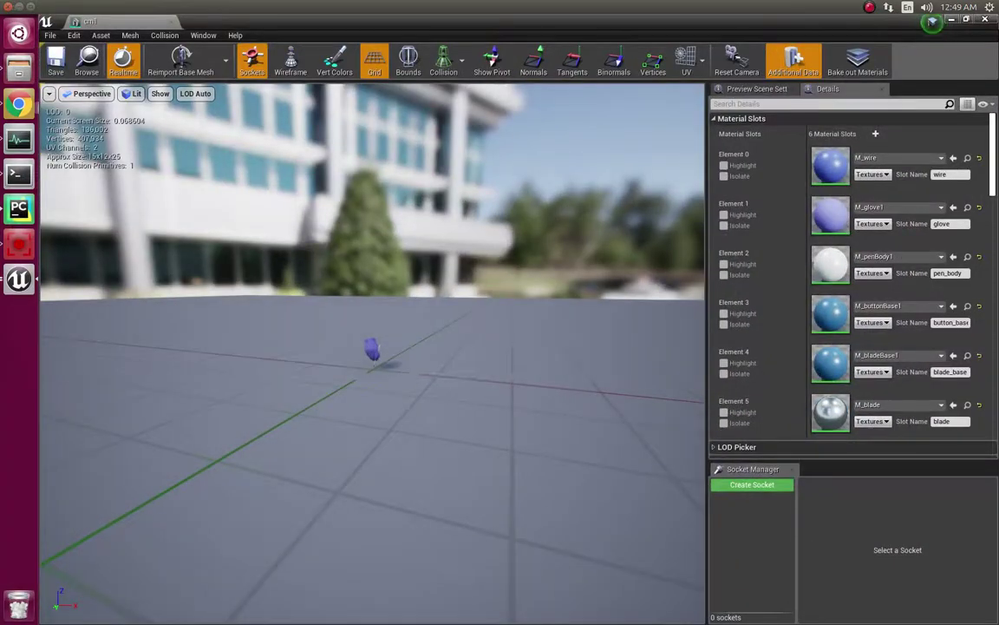
Examine the cm1 model of the gloved hand holding the cautery pen up close from several angles.
scroll(359, 386, "down", 2)
scroll(359, 386, "up", 6)
scroll(359, 386, "down", 3)
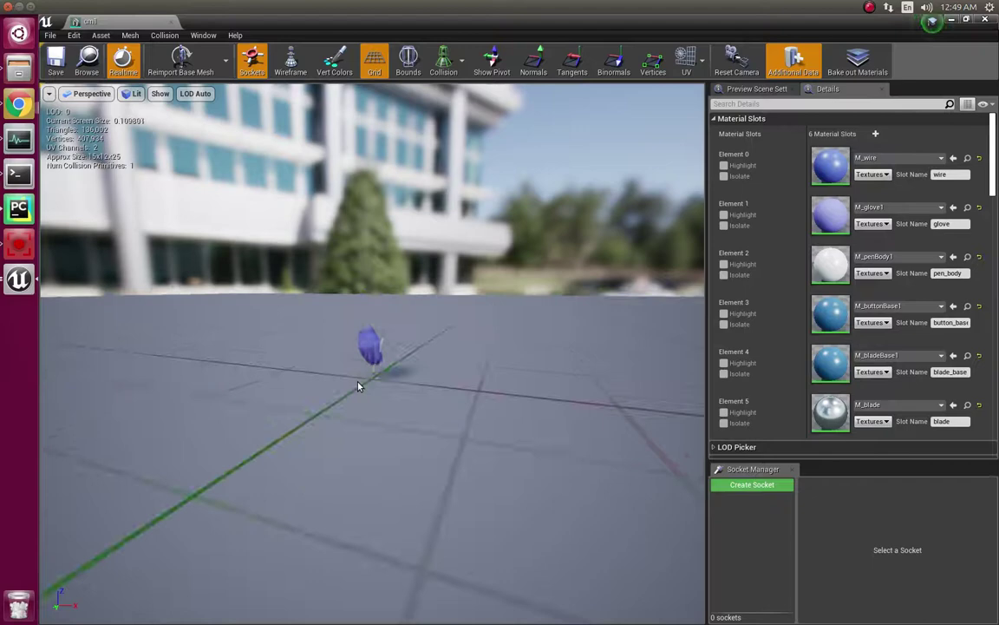
scroll(359, 386, "up", 3)
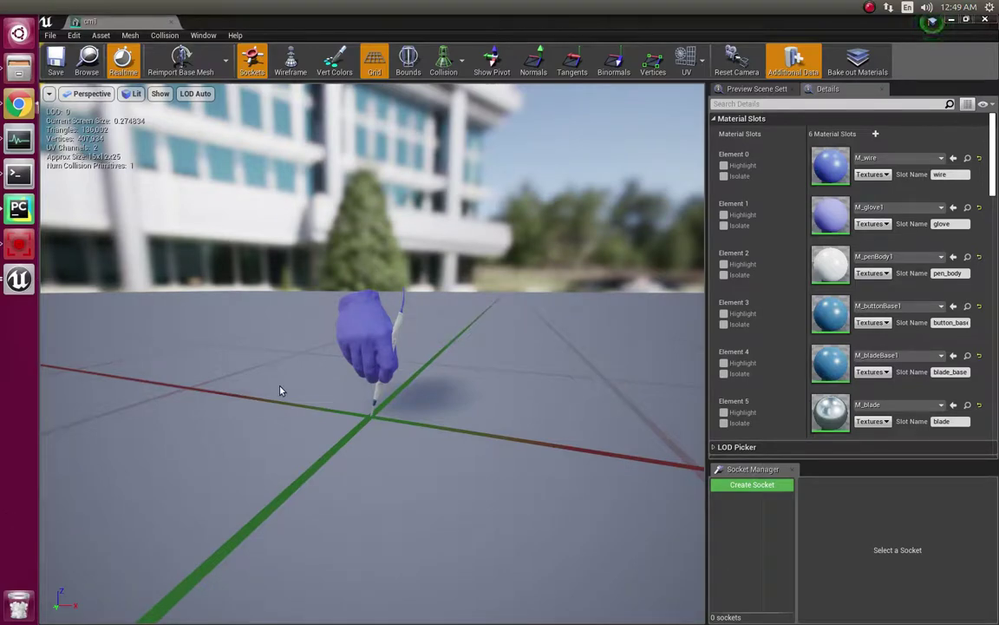
right_click_drag(314, 404, 337, 402)
key("w")
key("d")
key("a")
key("s")
key("d")
key("w")
key("d")
key("a")
key("d")
key("a")
left_click_drag(452, 310, 464, 309)
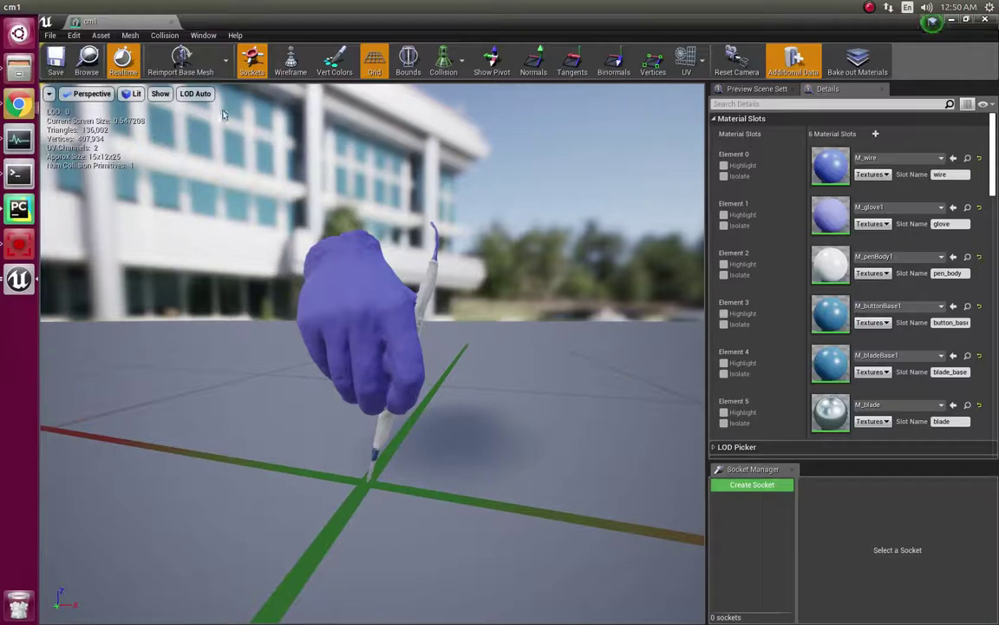
Dock the cm1 mesh editor beside the setup_CauteryHand_1 level and bring the whole level scene into view.
left_click_drag(115, 23, 261, 31)
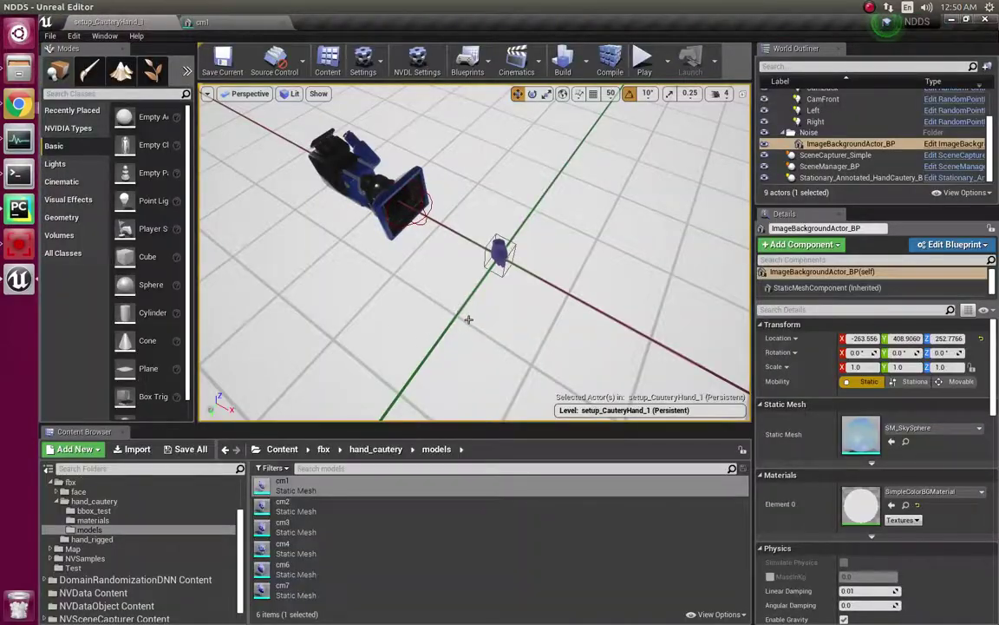
scroll(461, 341, "down", 2)
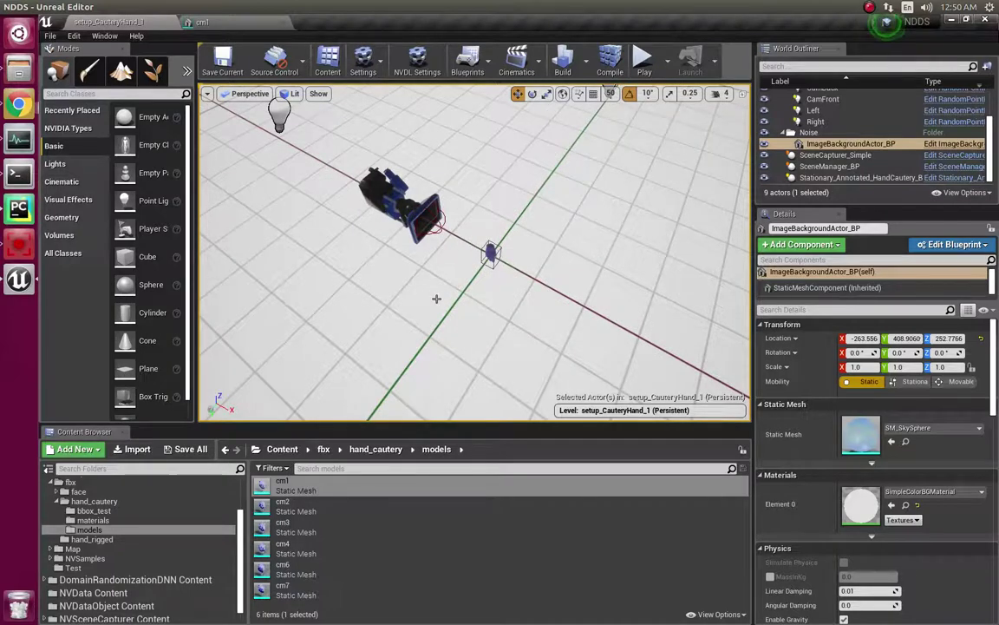
scroll(436, 298, "down", 3)
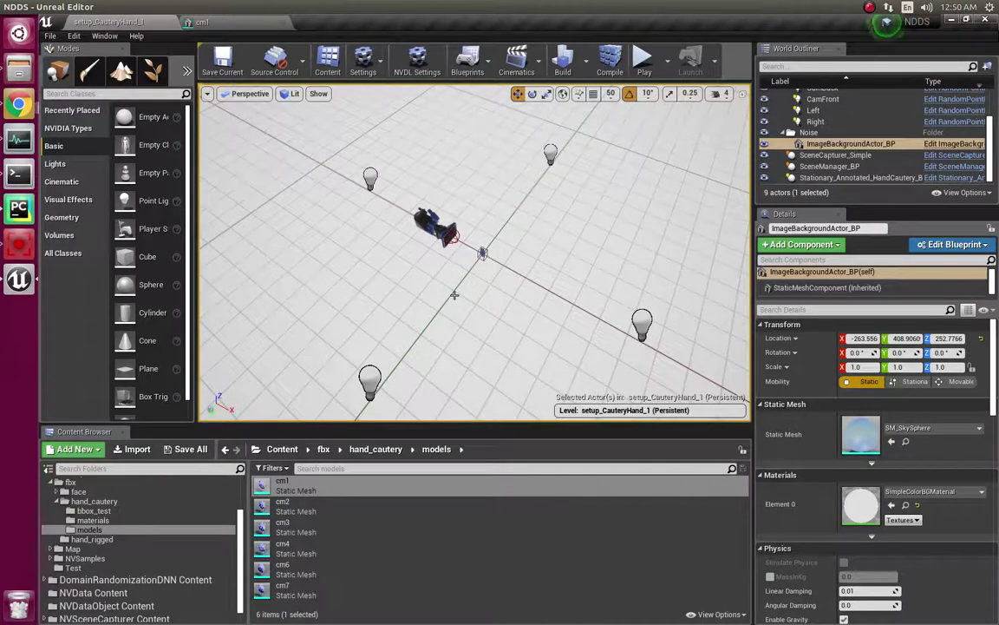
right_click_drag(454, 295, 408, 305)
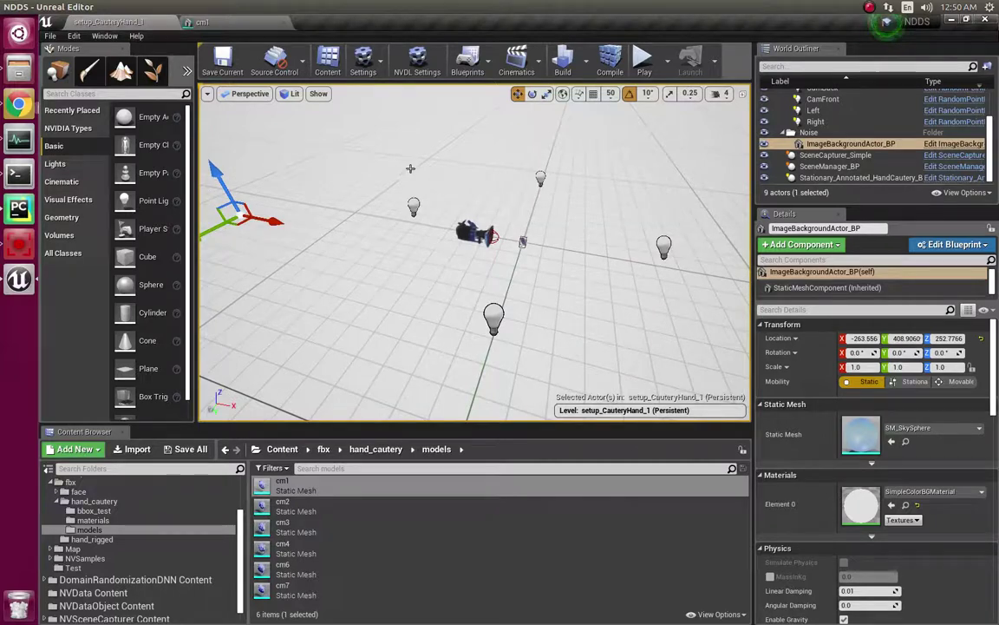
scroll(445, 228, "down", 3)
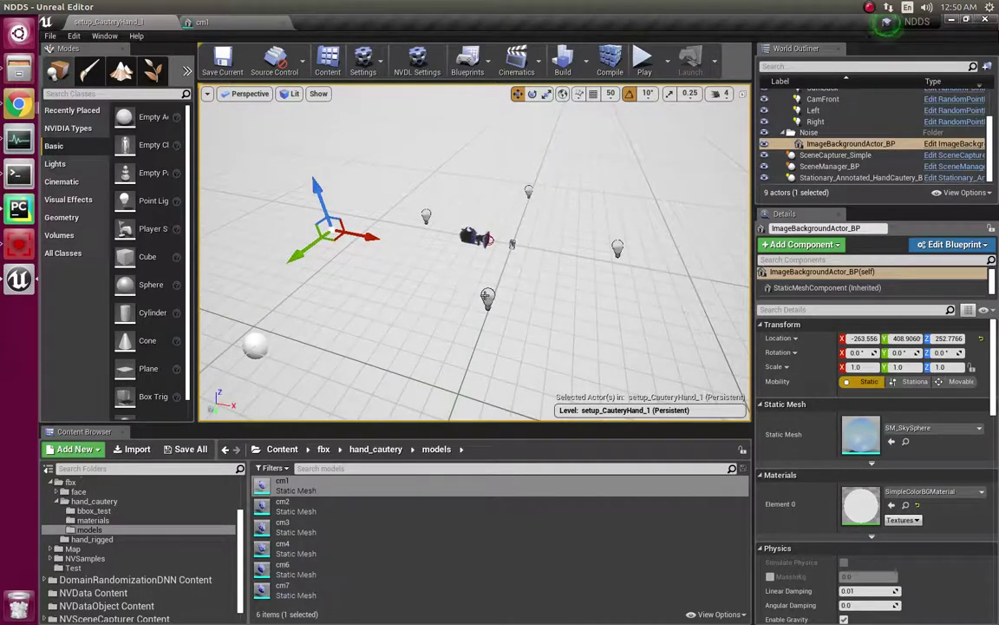
Inspect the lights, the SceneCapturer_Simple camera, the annotated hand-cautery actor and the background actor in the level.
left_click(487, 296)
left_click(426, 216)
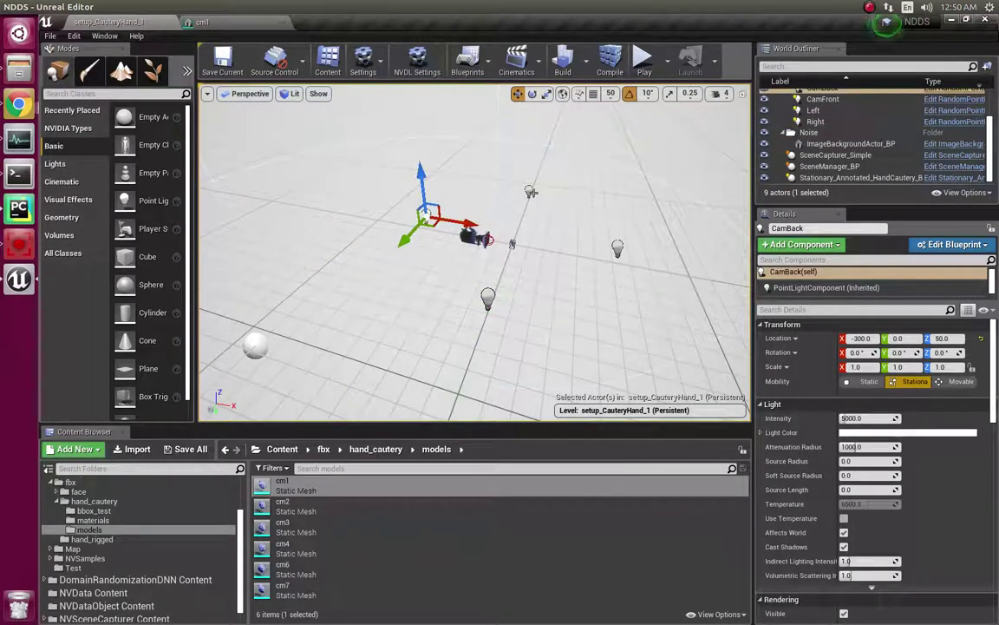
left_click(531, 192)
left_click(477, 237)
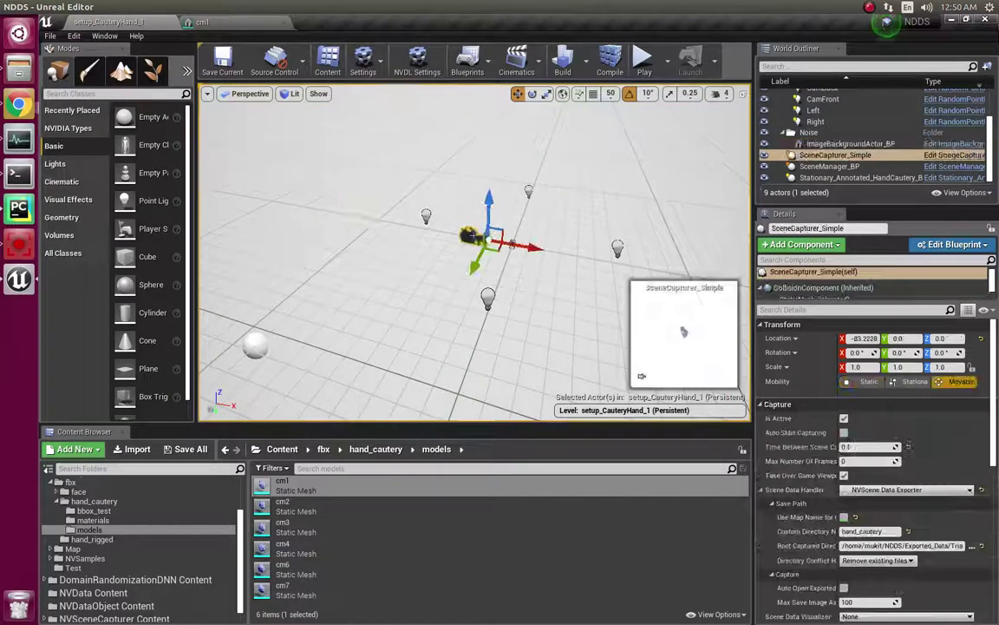
left_click(512, 247)
scroll(527, 297, "up", 4)
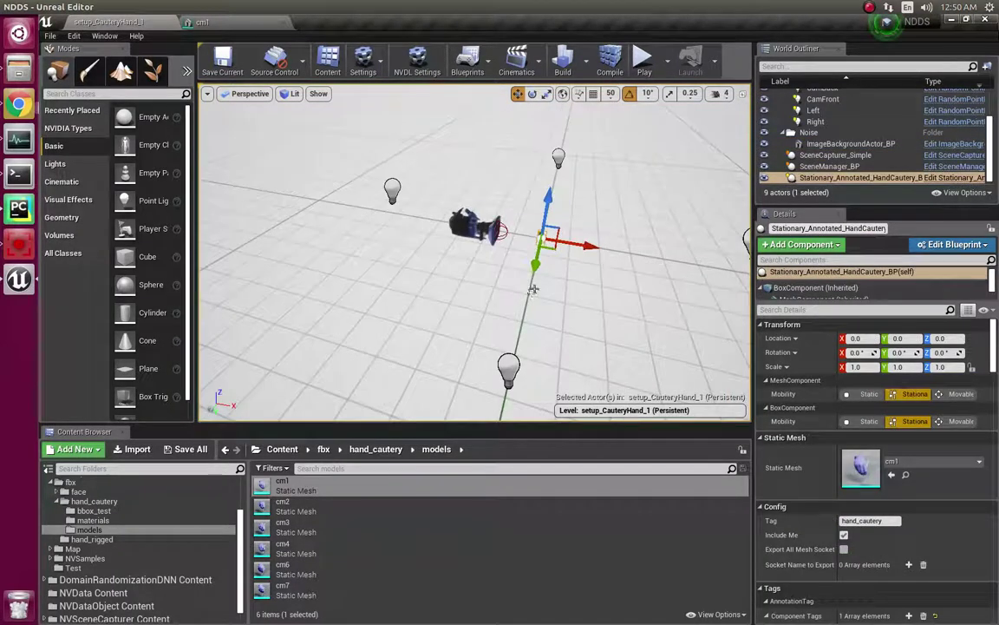
left_click(562, 291)
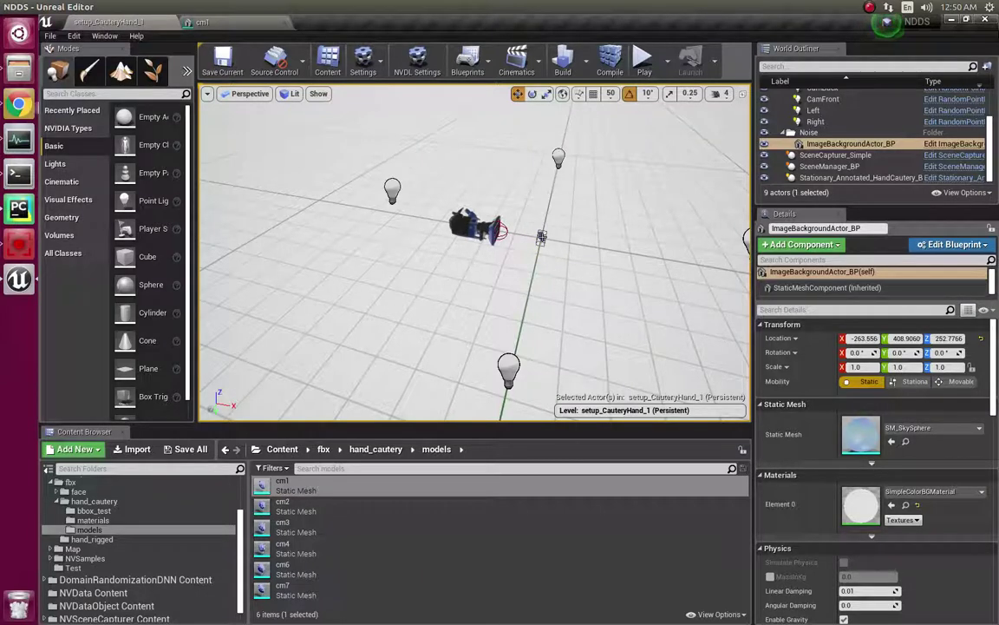
Compare the scene capturer's settings and position with those of the annotated hand-cautery actor in front of it.
left_click(448, 213)
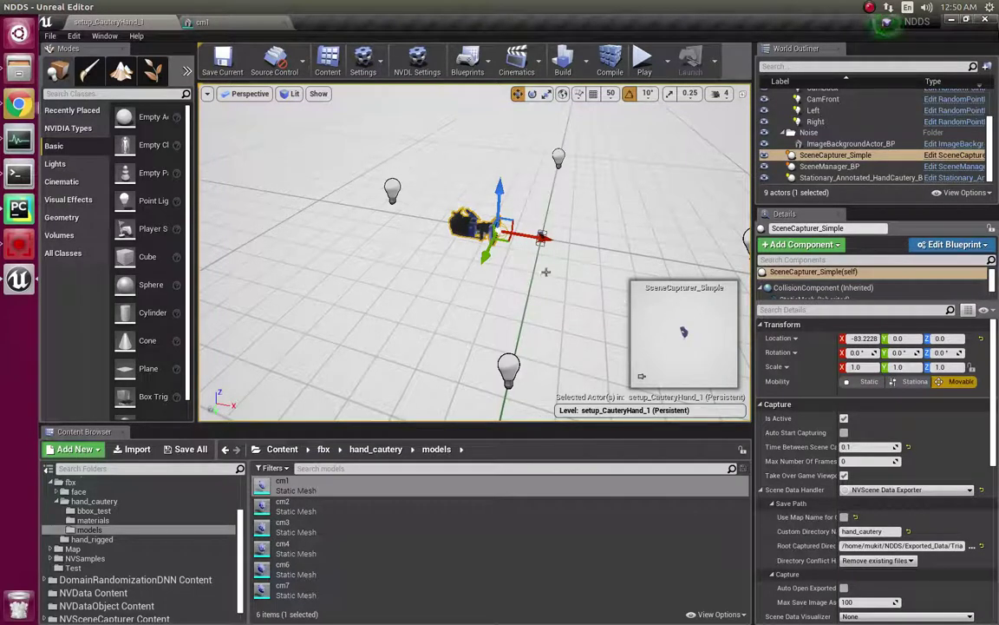
scroll(546, 271, "up", 3)
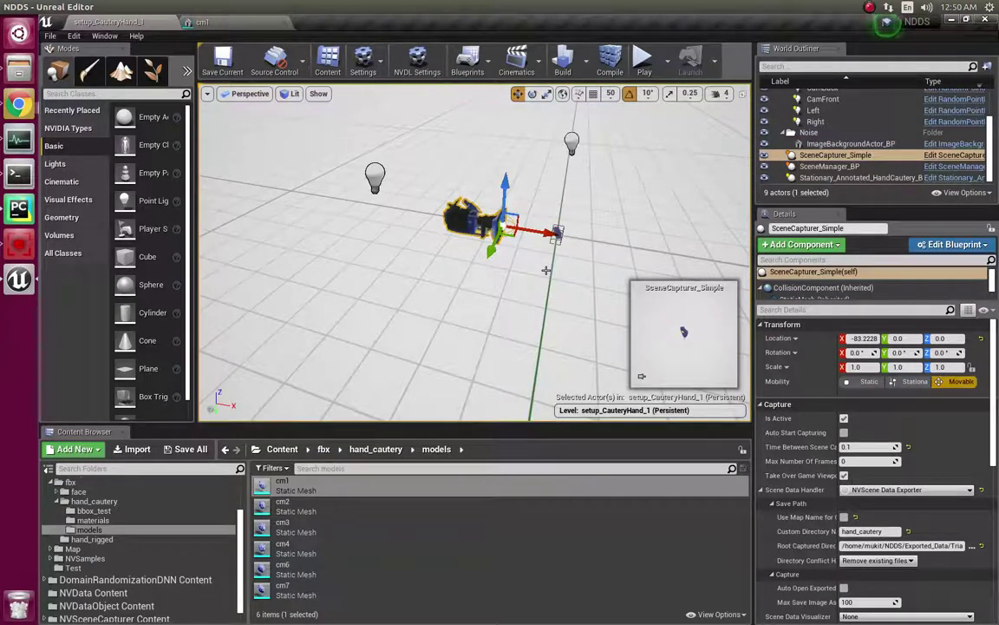
left_click(554, 236)
left_click(558, 234)
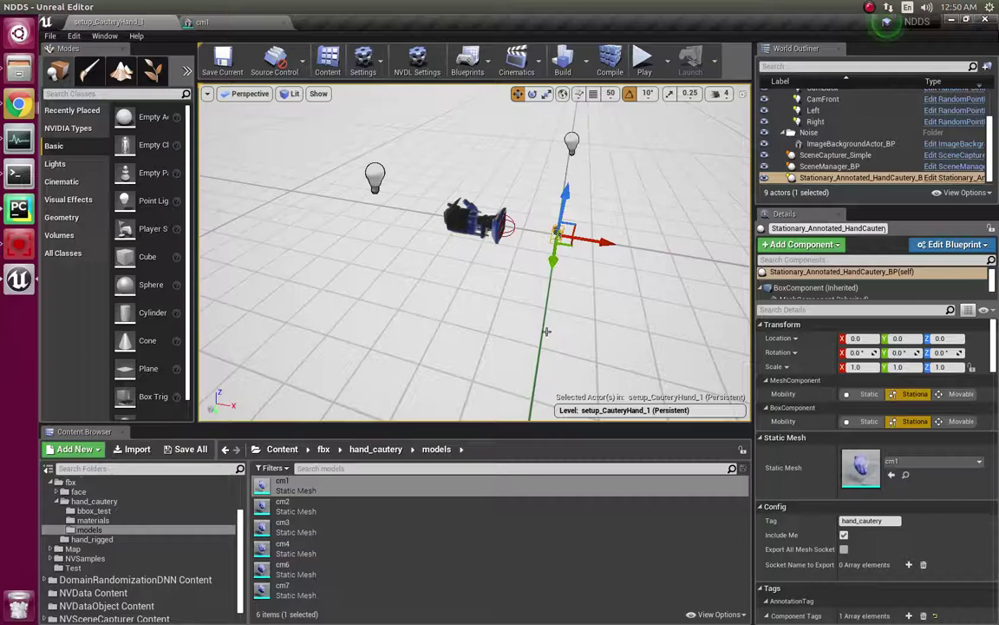
left_click(536, 264)
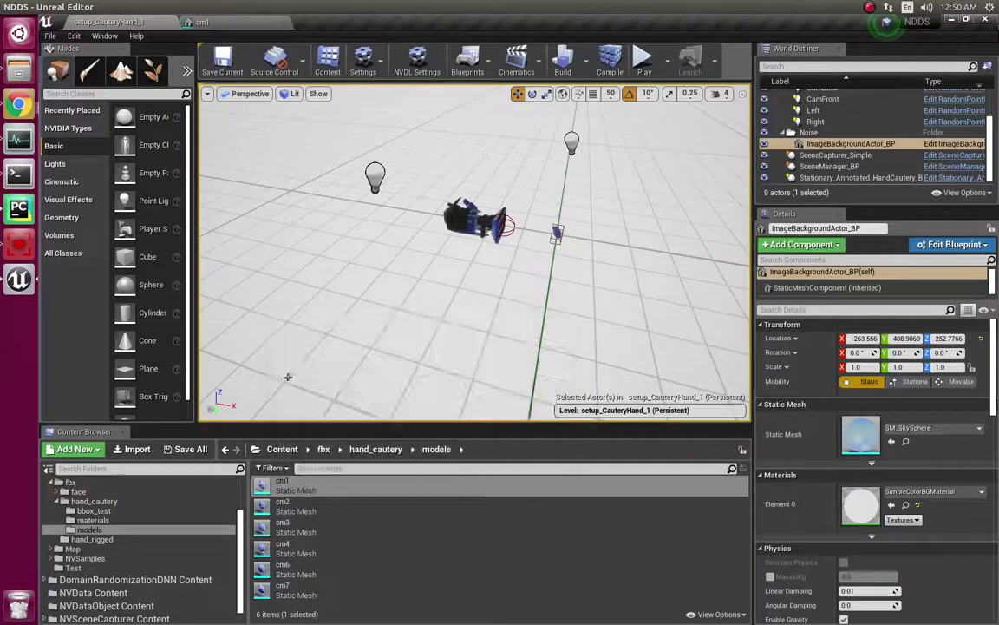
Return to the cm1 mesh editor and examine the hand model from above and at different distances.
left_click(246, 27)
left_click_drag(421, 304, 603, 399)
left_click_drag(451, 296, 409, 241)
left_click_drag(401, 281, 387, 254)
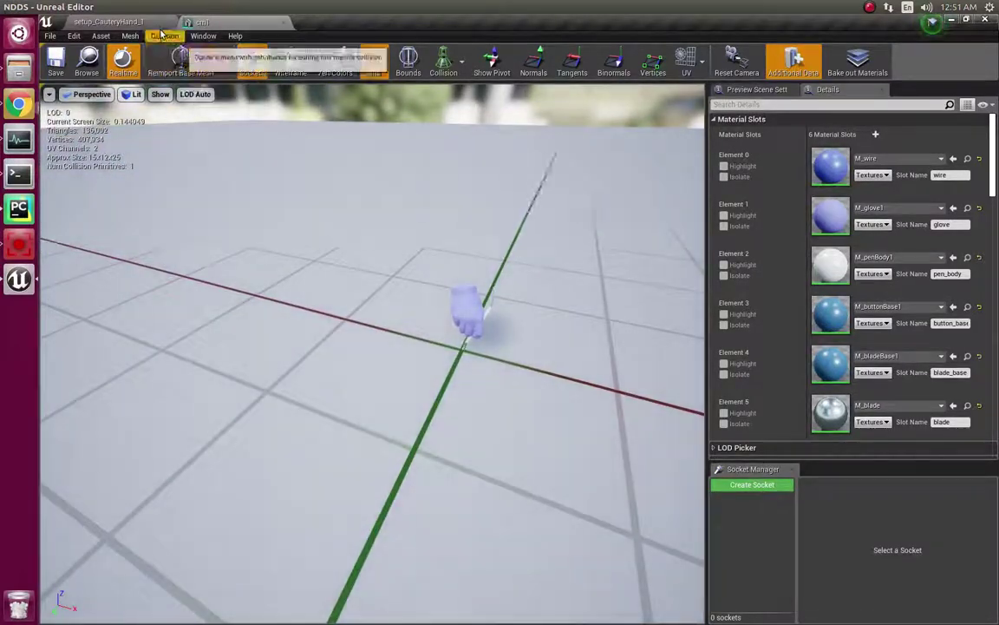
Review the scene capturer's OrbitalMovement component and the annotated hand-cautery actor's random movement and rotation components in the level.
left_click(130, 20)
left_click(487, 248)
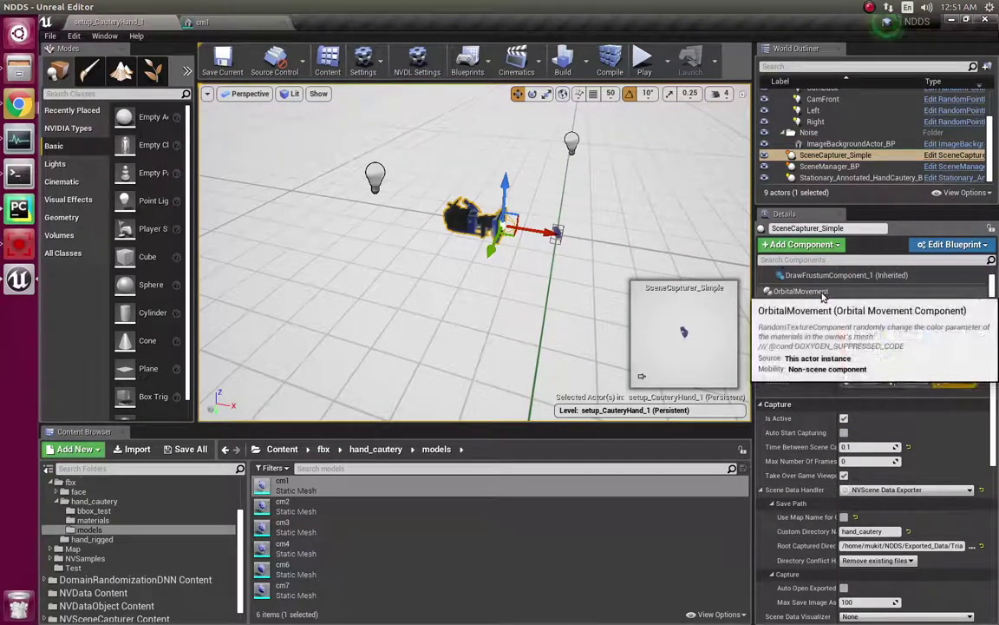
left_click(556, 237)
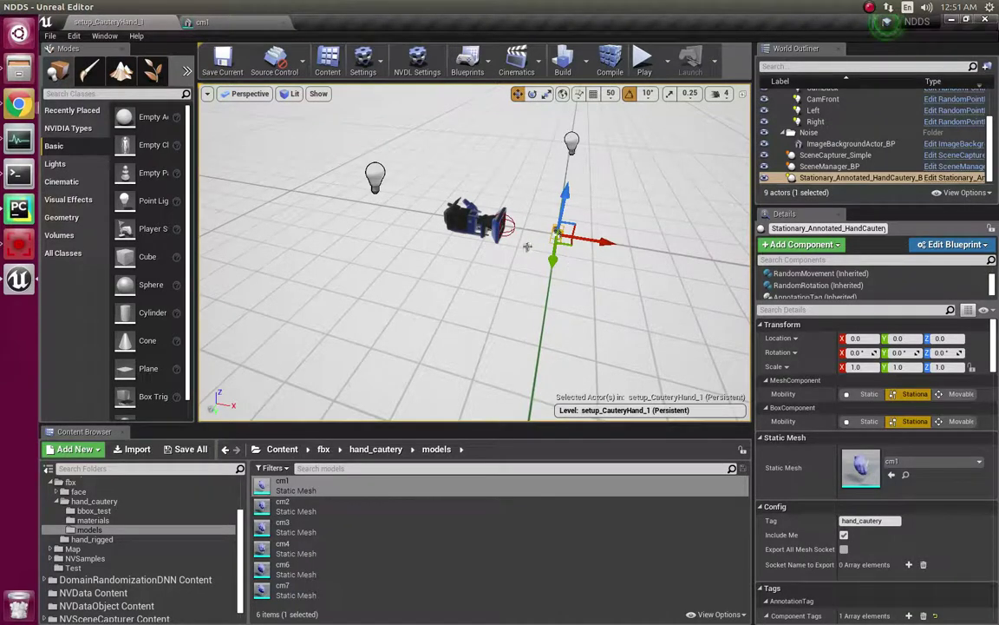
left_click(502, 224)
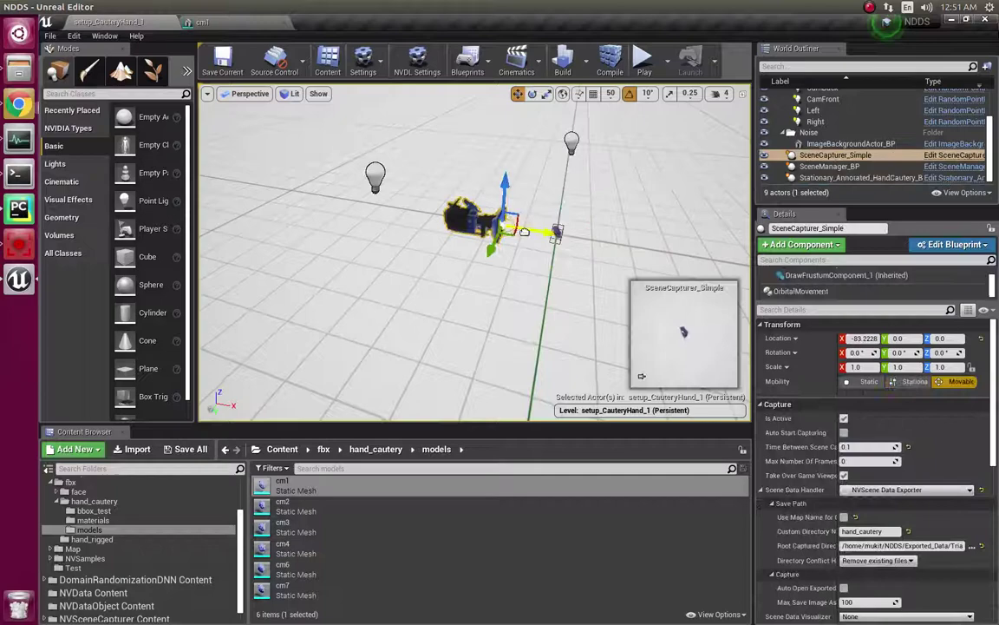
Examine the cm1 hand model from different orbit angles, ending with a level side view.
left_click(228, 24)
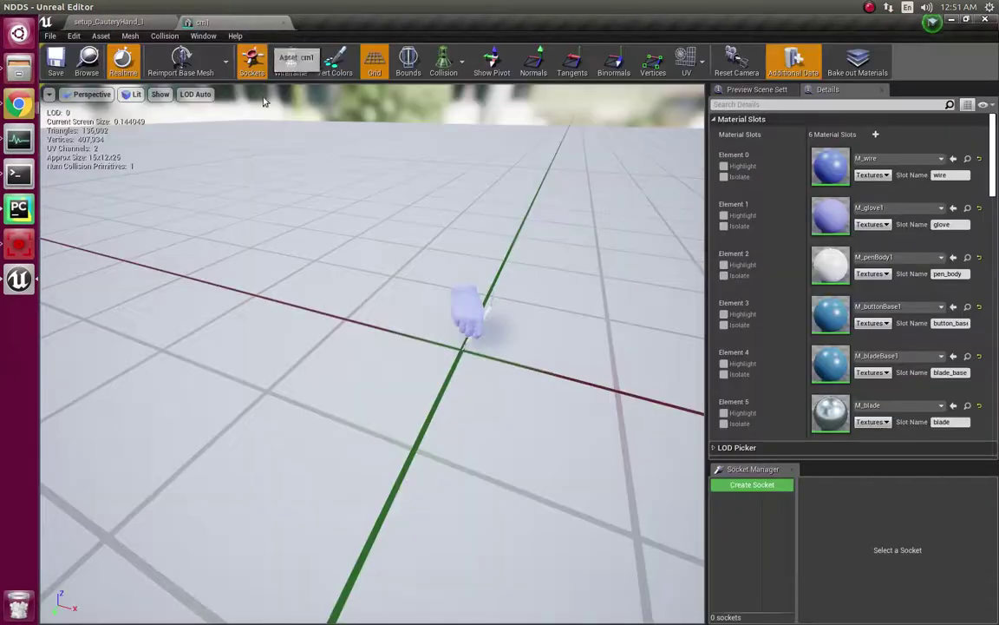
left_click_drag(373, 260, 460, 434)
left_click_drag(373, 347, 368, 252)
right_click_drag(373, 347, 355, 364)
right_click_drag(484, 453, 490, 396)
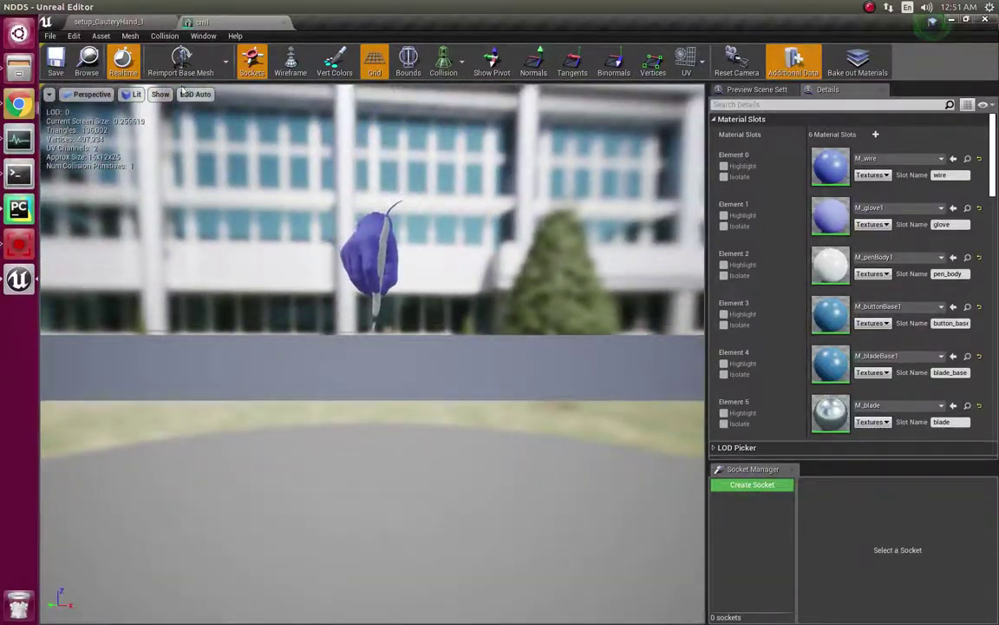
Inspect the Right, CamBack, Left and CamFront lights surrounding the capture camera in the setup_CauteryHand_1 level.
left_click(156, 21)
scroll(481, 269, "down", 5)
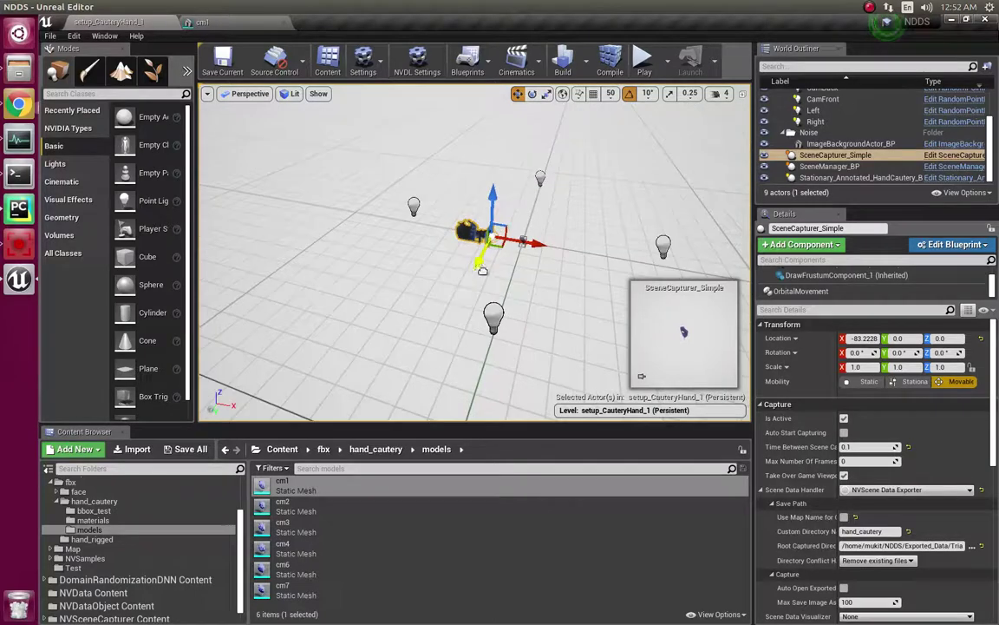
left_click(492, 314)
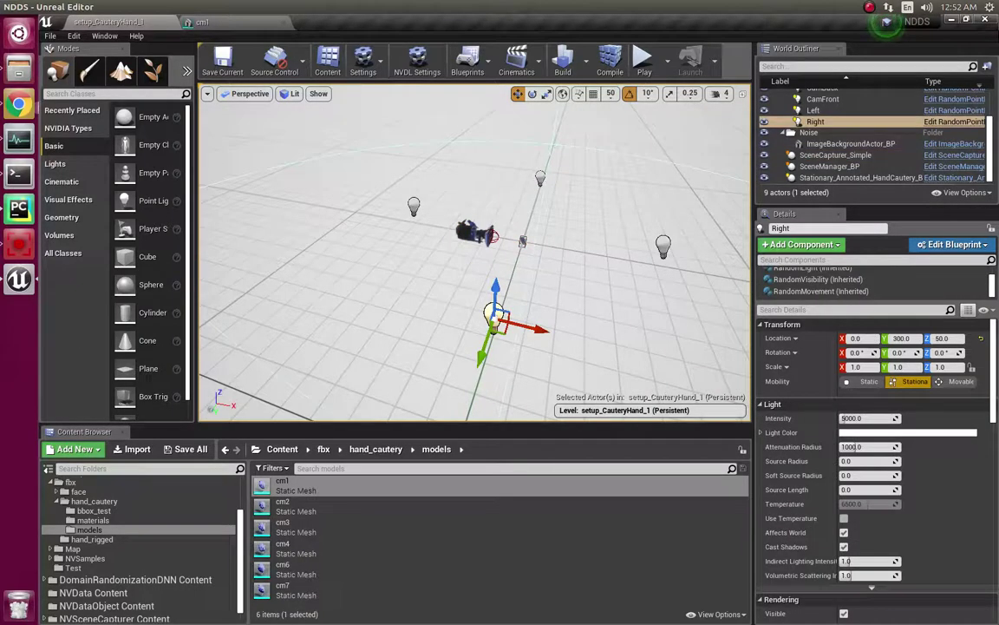
left_click(415, 207)
left_click(542, 179)
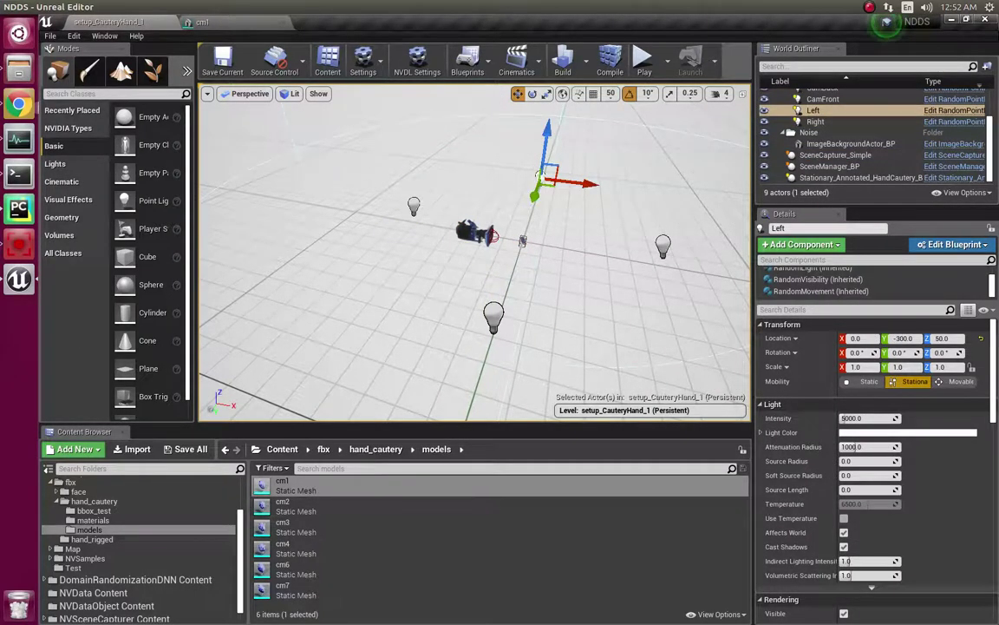
left_click(663, 247)
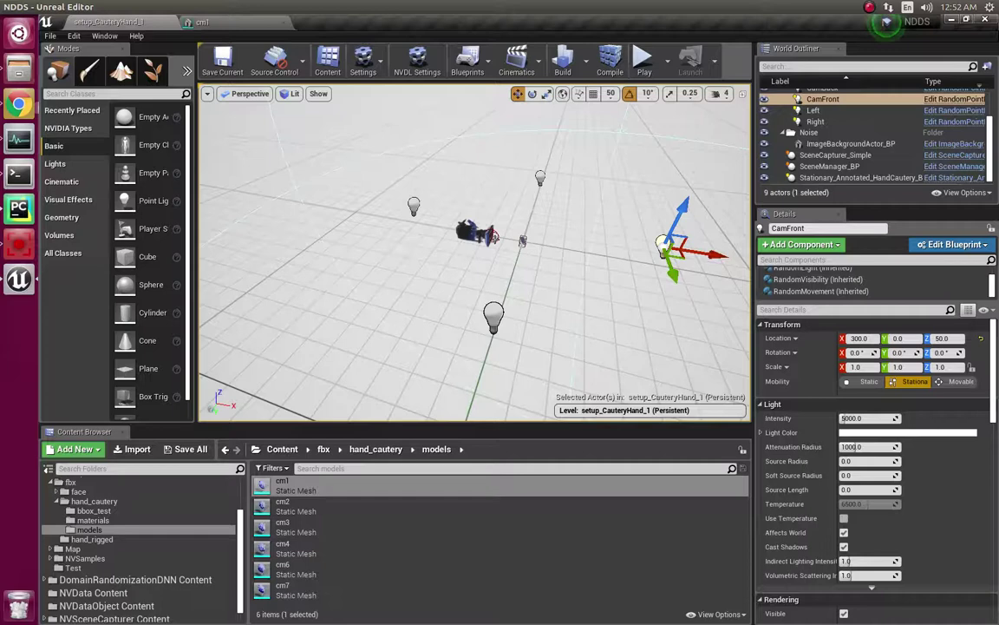
Browse to the VOC2012-3000 folder under Backgrounds and open the 2007_000027 texture.
scroll(510, 243, "up", 3)
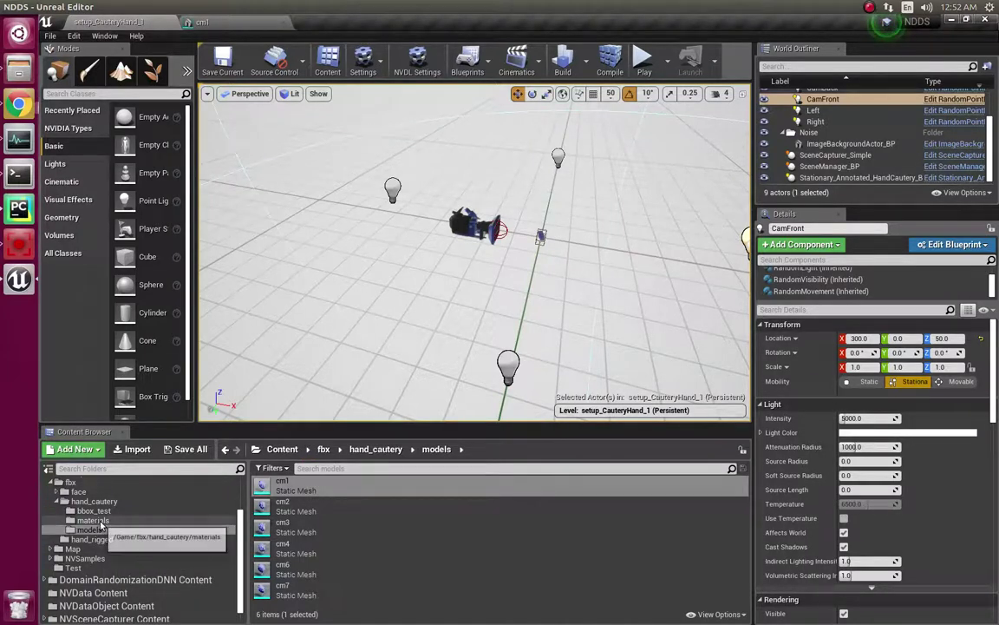
scroll(108, 532, "down", 1)
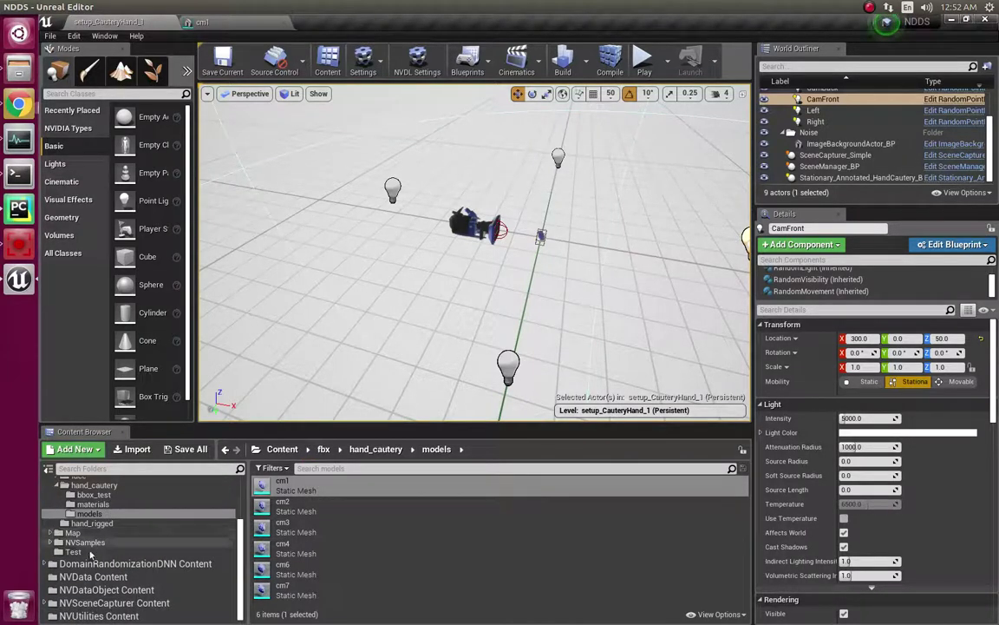
scroll(88, 547, "up", 1)
scroll(90, 544, "up", 2)
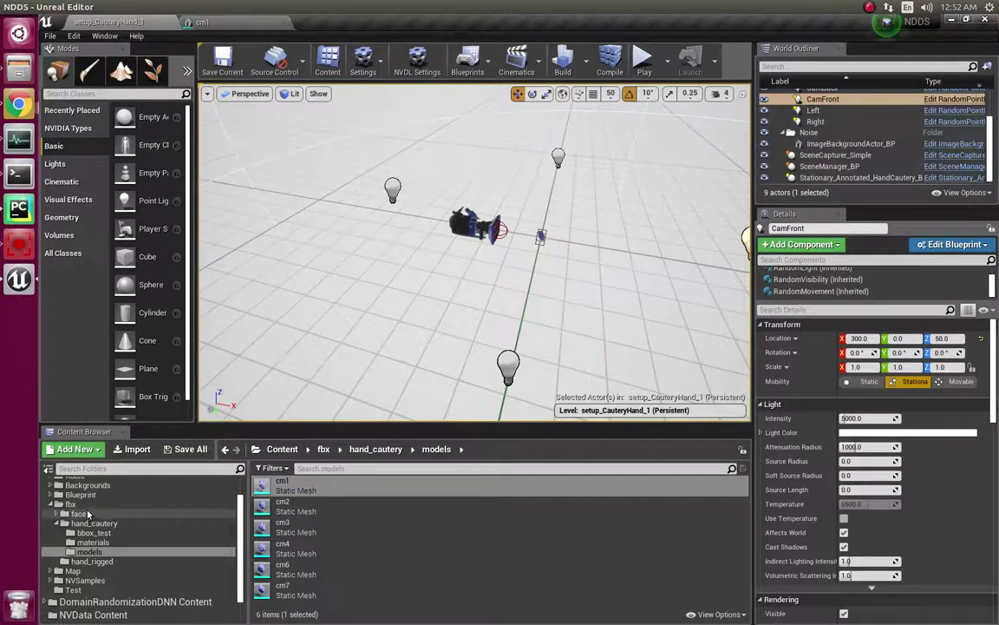
left_click(50, 486)
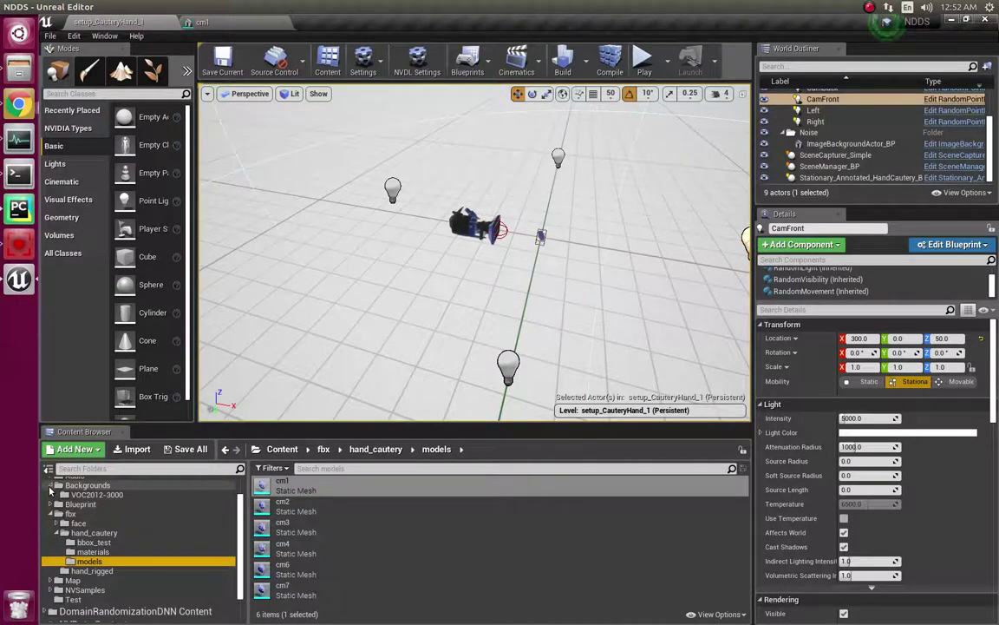
left_click(67, 495)
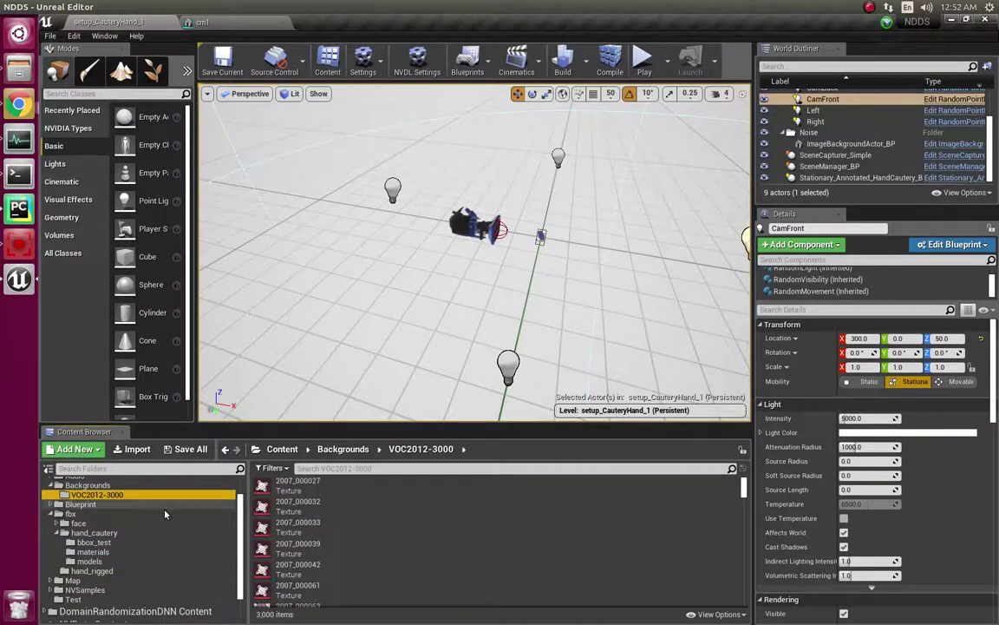
left_click(308, 490)
double_click(308, 490)
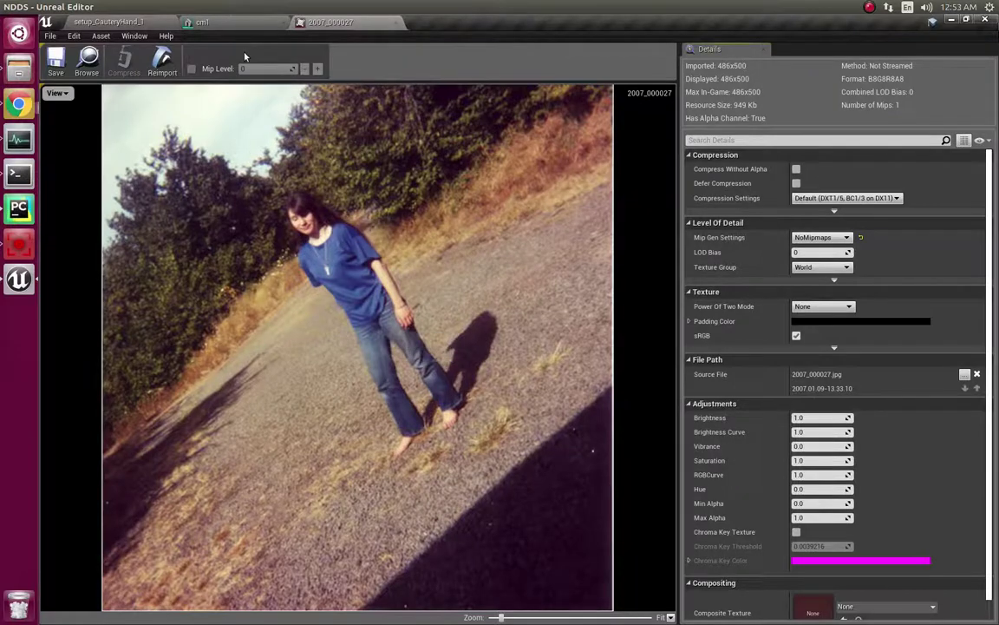
Compare the cm1 hand mesh with the 2007_000027 background, open the 2007_000032 background texture, and return to the setup_CauteryHand_1 level.
left_click(201, 21)
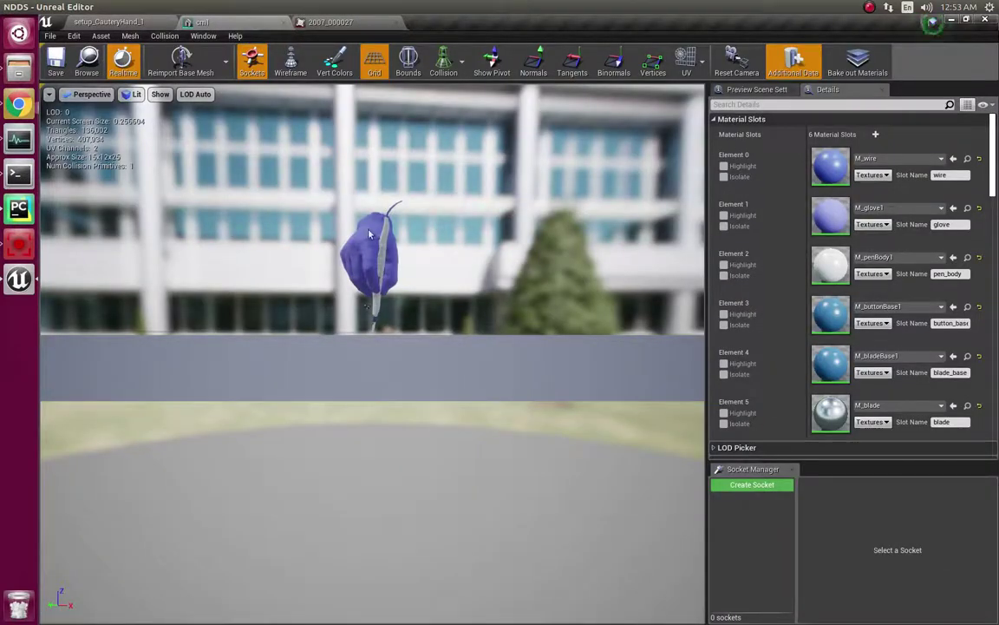
left_click(317, 21)
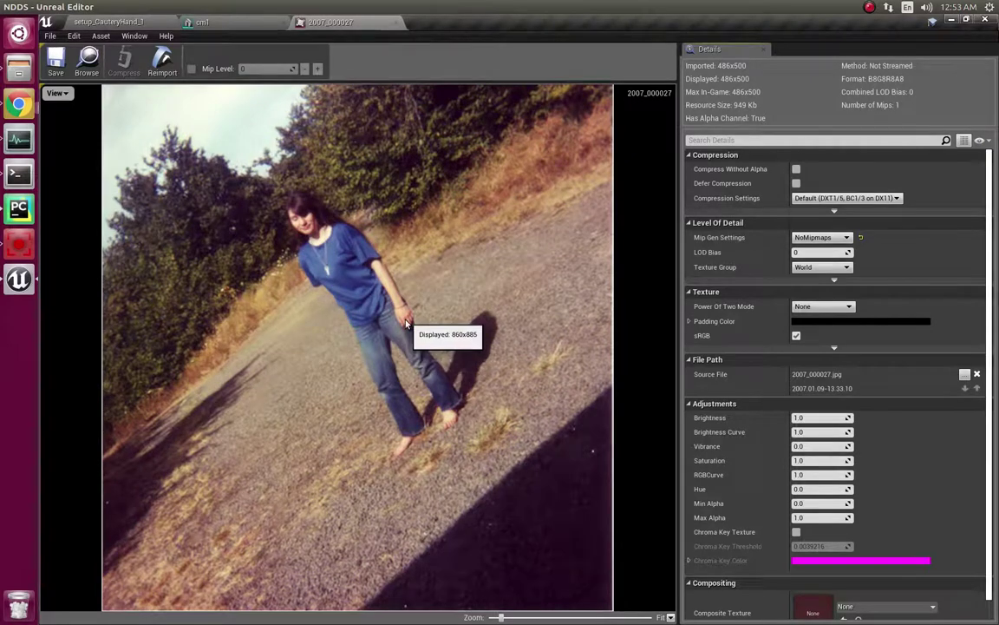
left_click(108, 22)
double_click(417, 451)
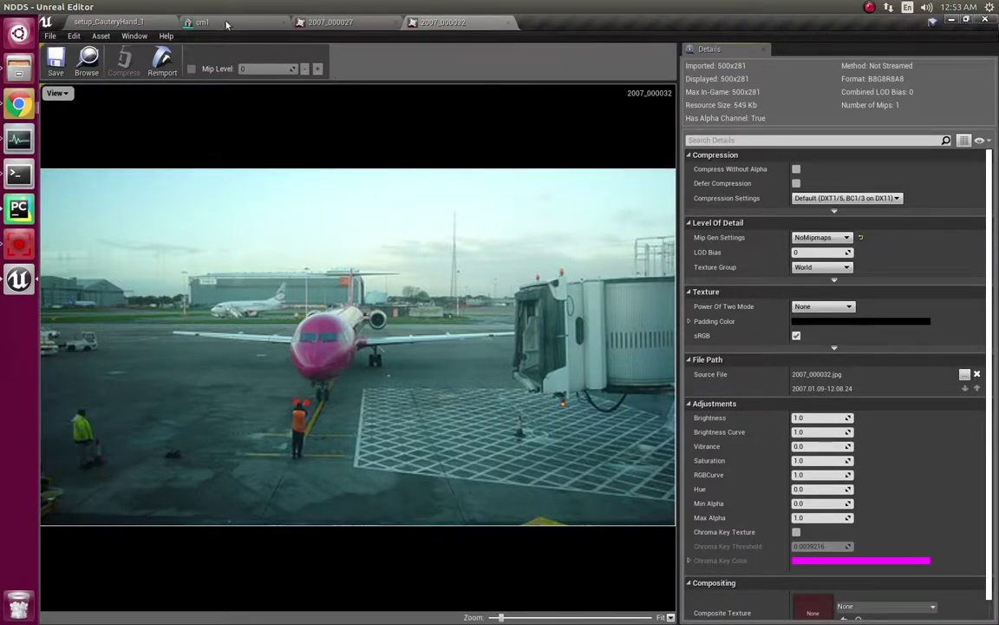
left_click(81, 24)
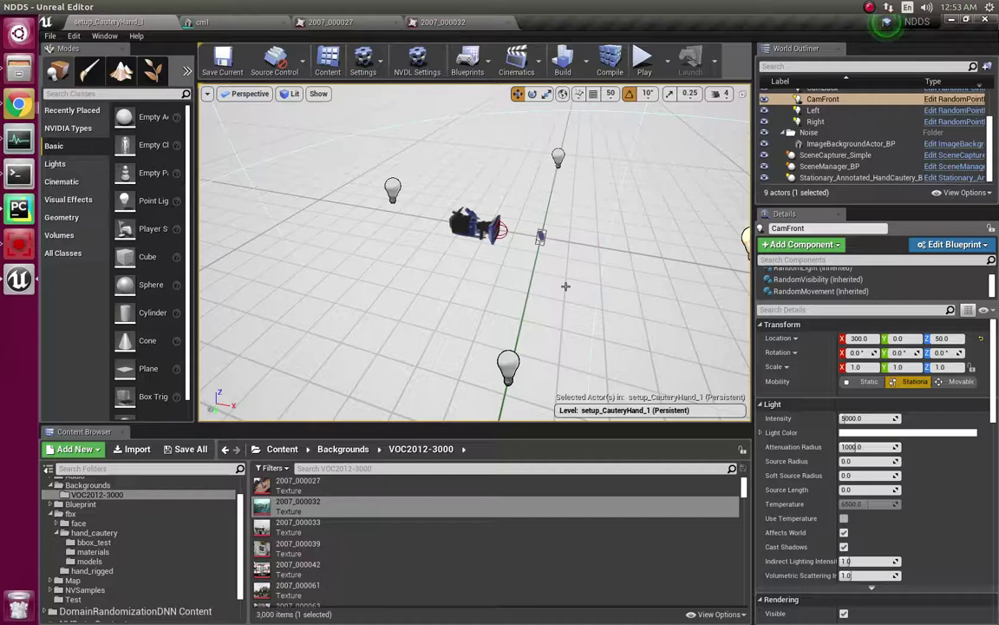
scroll(565, 286, "down", 2)
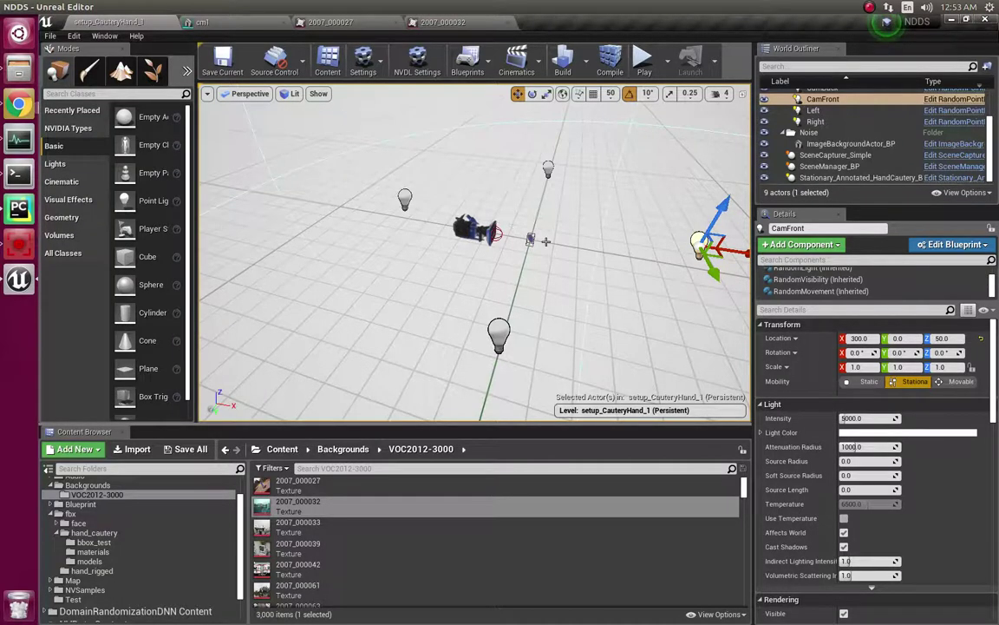
scroll(546, 241, "up", 2)
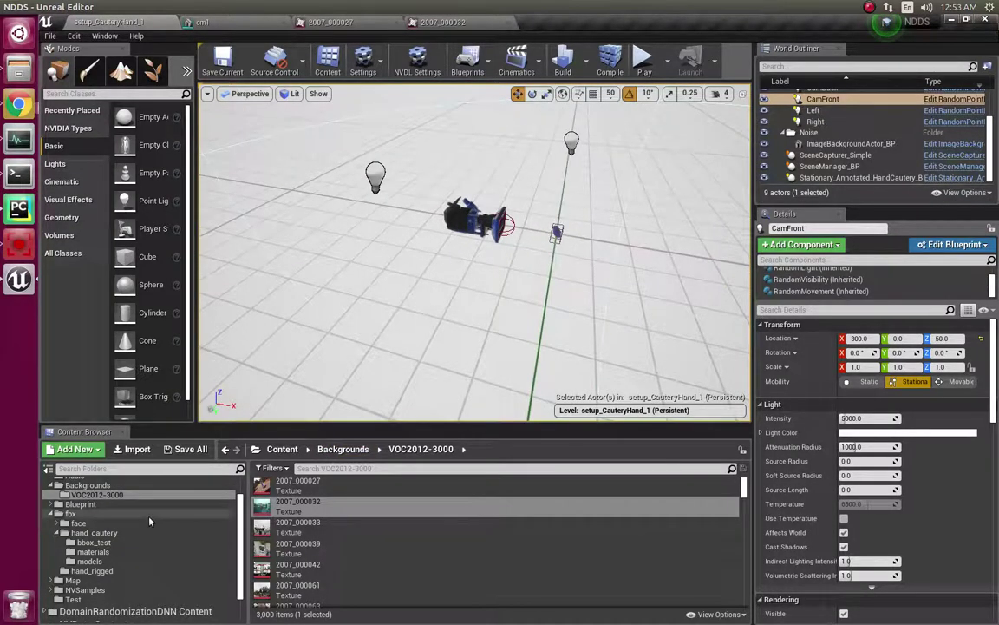
Select the annotated hand-cautery actor, open the fbx/hand_cautery/models folder, and close both background textures.
left_click(568, 238)
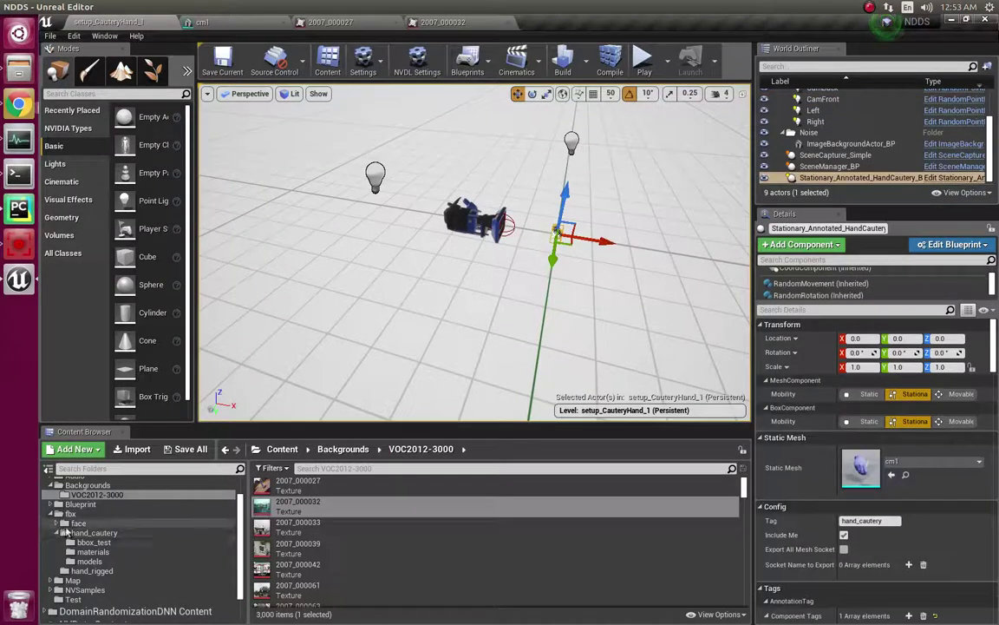
scroll(131, 520, "up", 2)
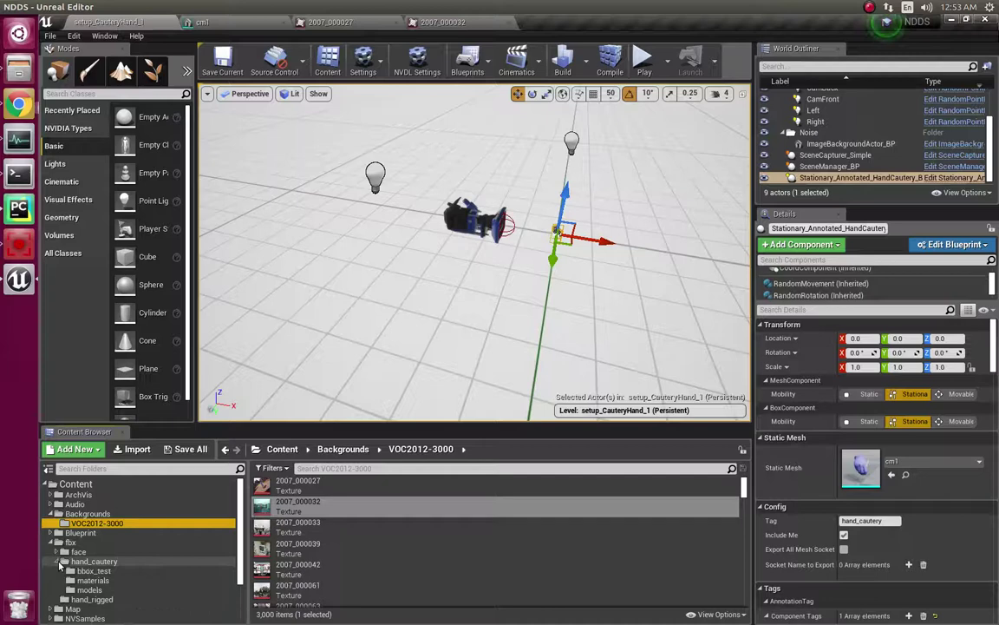
left_click(90, 590)
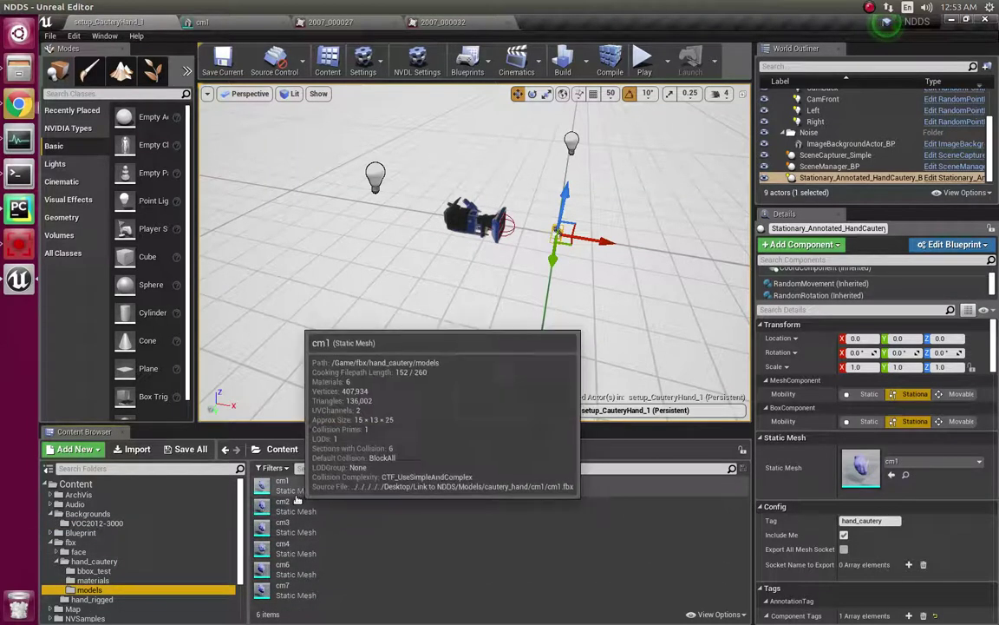
middle_click(301, 23)
middle_click(302, 22)
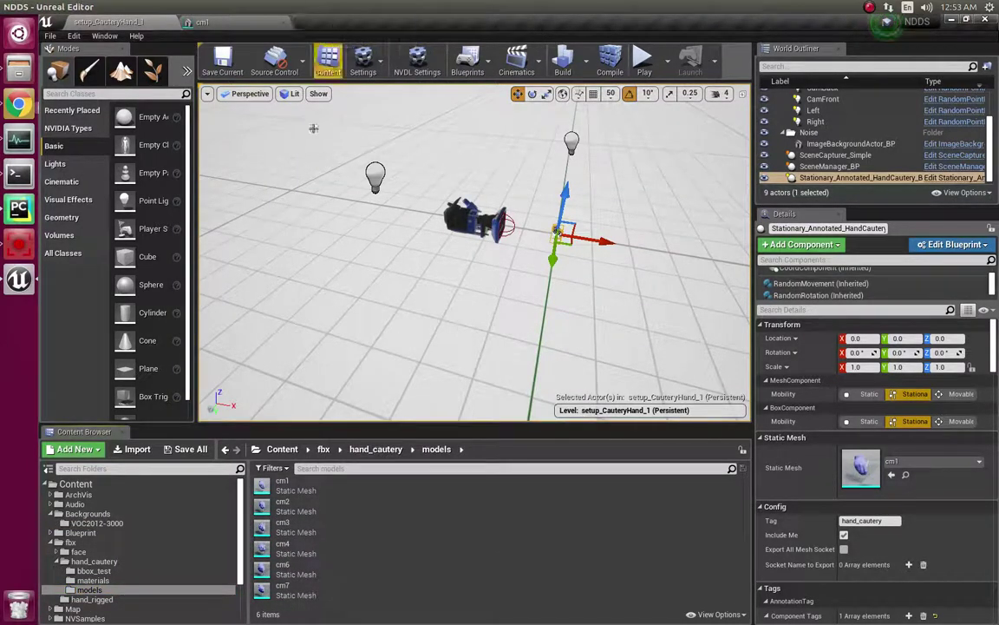
Open the cm2, cm3, cm4, cm6 and cm7 static meshes from the models folder in their own editors.
double_click(279, 506)
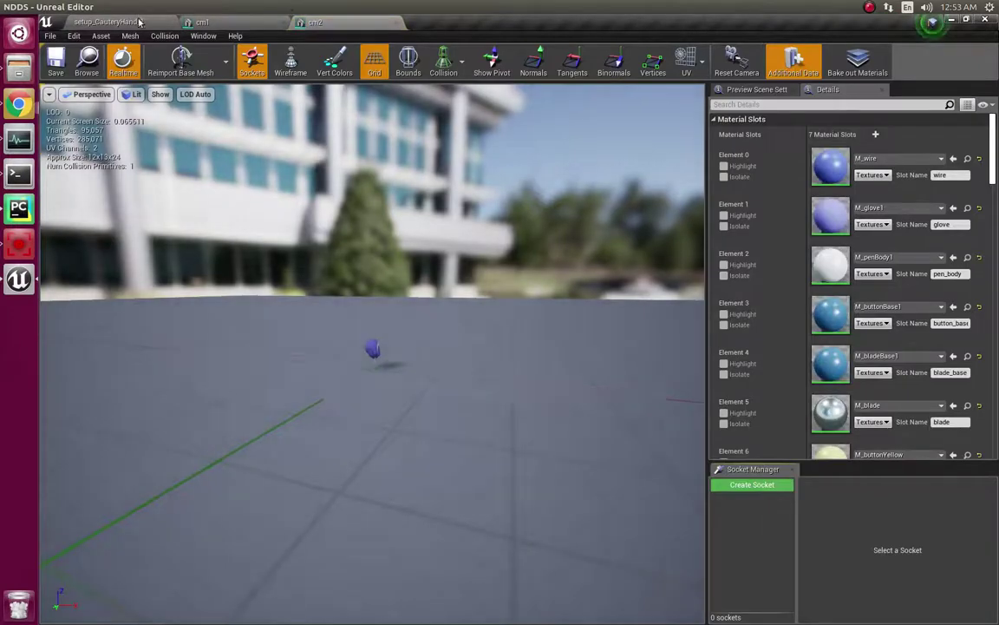
left_click(108, 22)
double_click(282, 525)
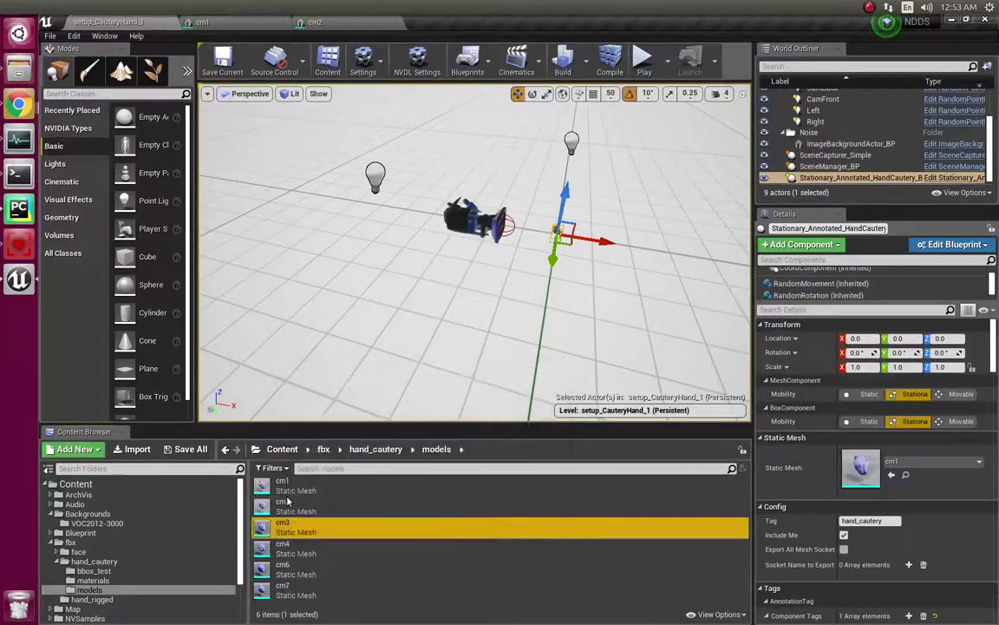
left_click(147, 22)
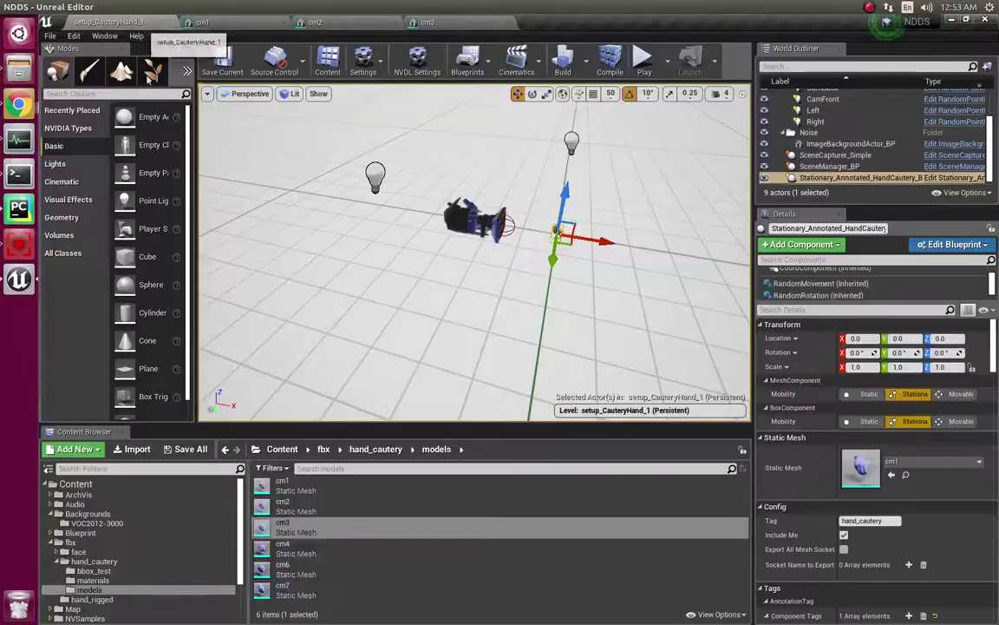
left_click(294, 555)
double_click(294, 555)
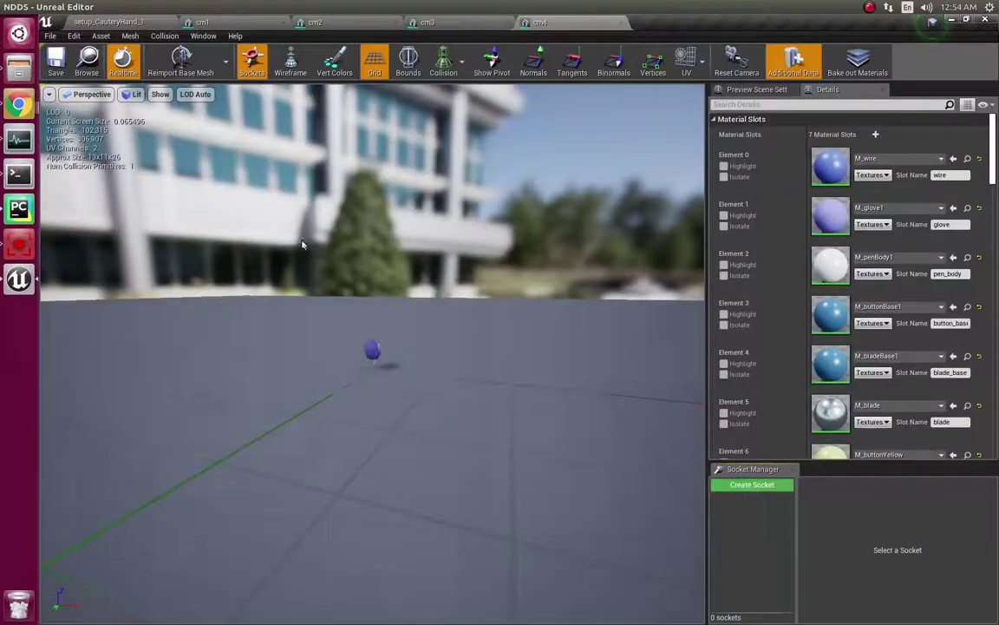
left_click(109, 22)
double_click(287, 569)
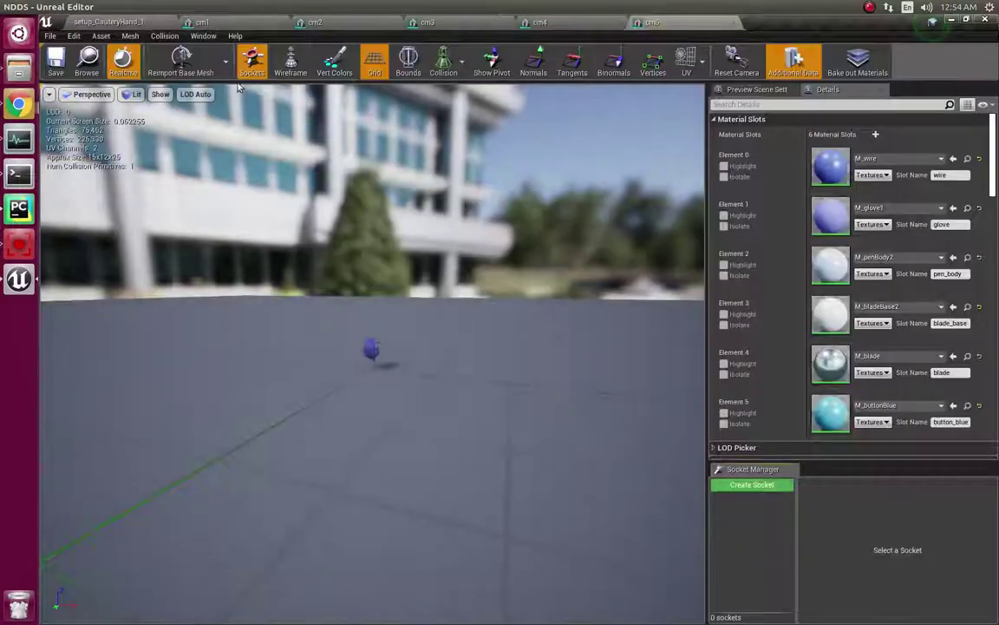
left_click(108, 22)
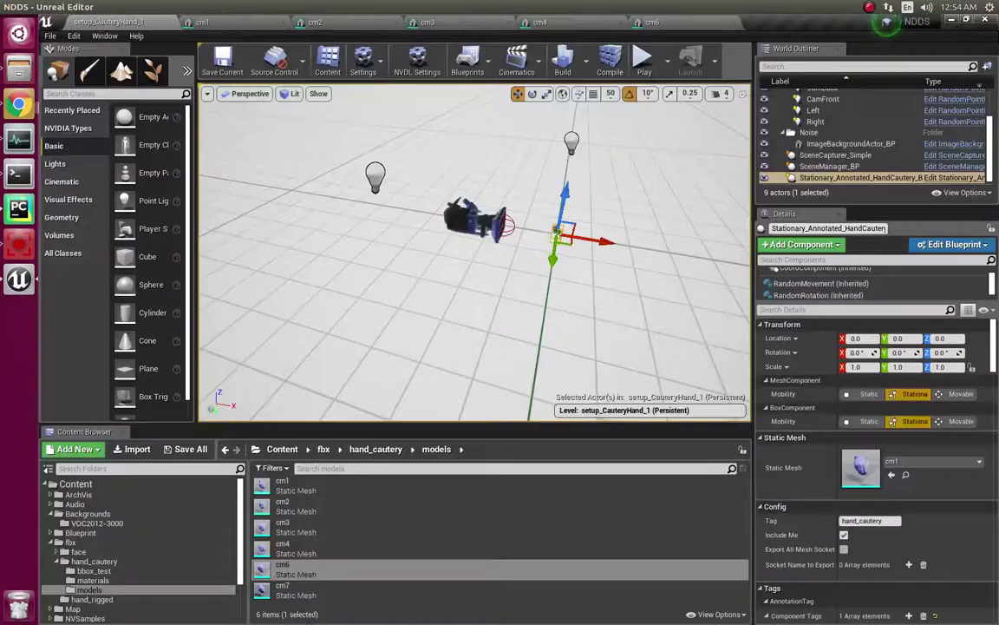
left_click(315, 591)
double_click(314, 591)
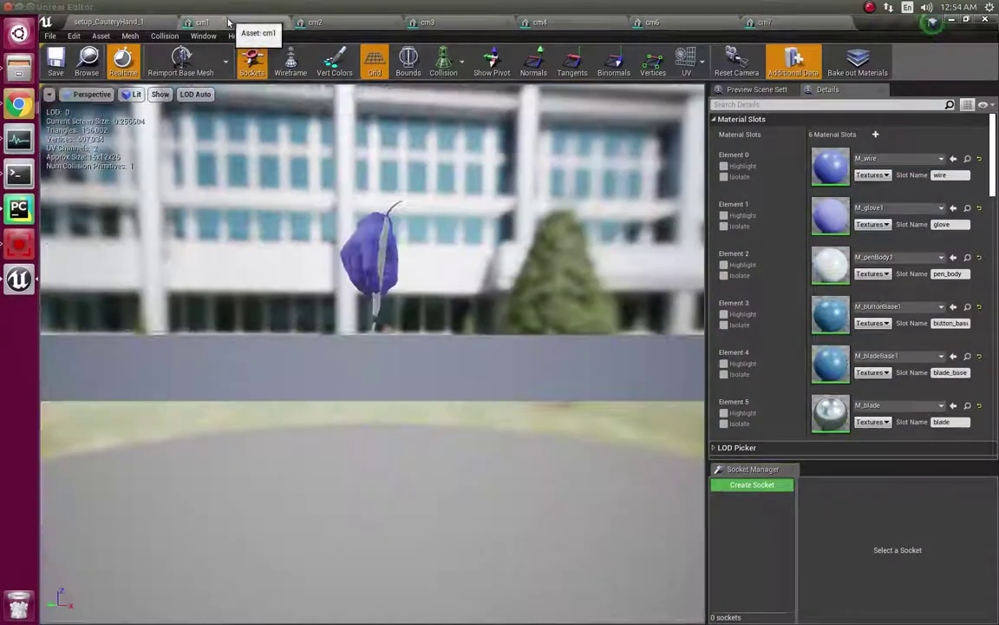
View the cm1 mesh briefly and examine the cm2 hand model's grip and cautery pen from the back and front.
left_click(228, 22)
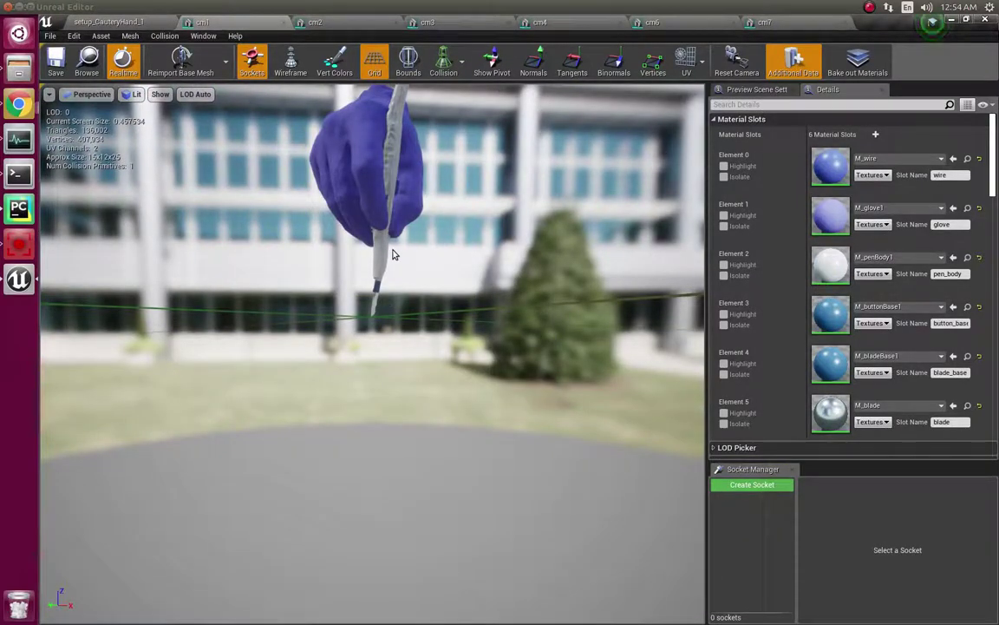
left_click(315, 21)
scroll(338, 343, "up", 5)
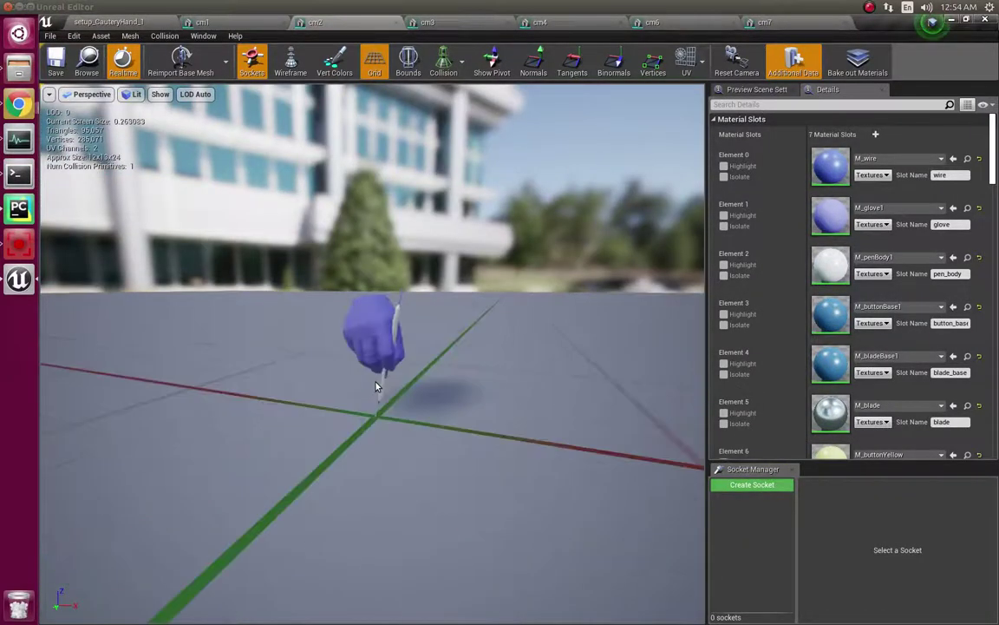
left_click_drag(379, 323, 434, 243)
right_click_drag(381, 331, 499, 226)
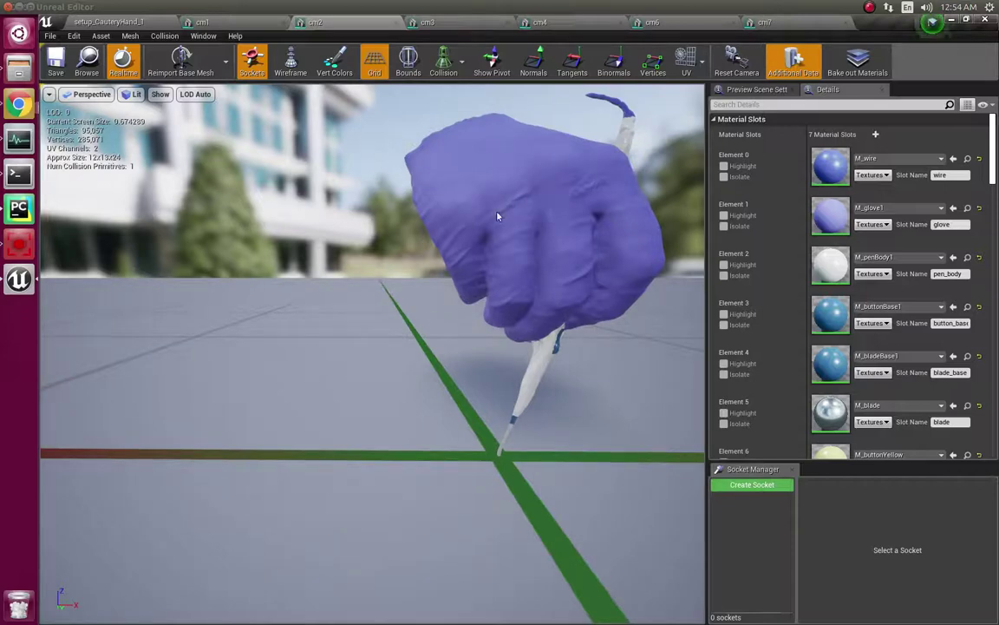
left_click_drag(521, 288, 593, 206)
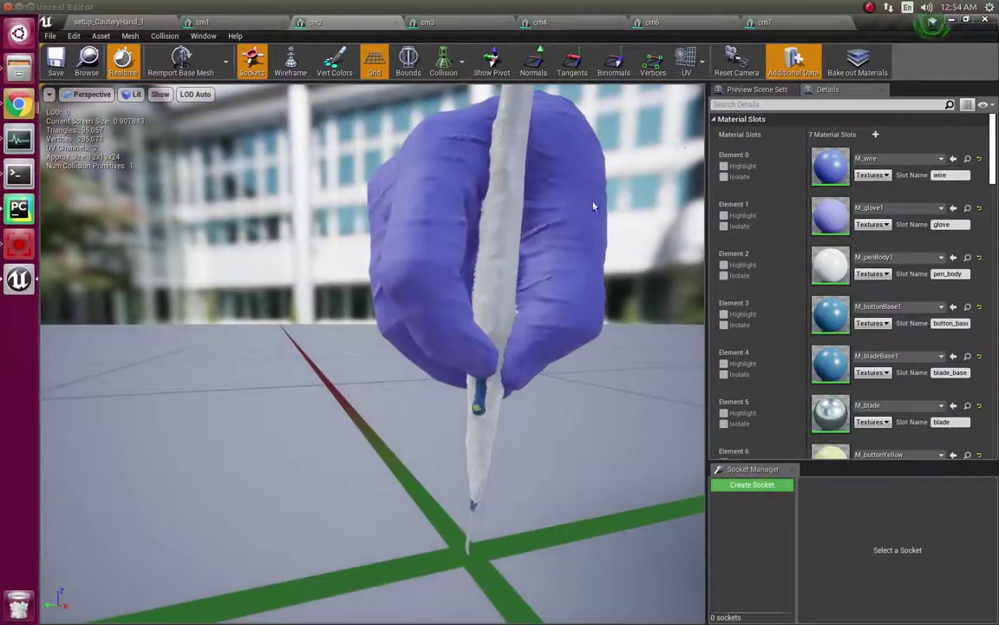
right_click_drag(577, 235, 566, 217)
scroll(566, 217, "down", 4)
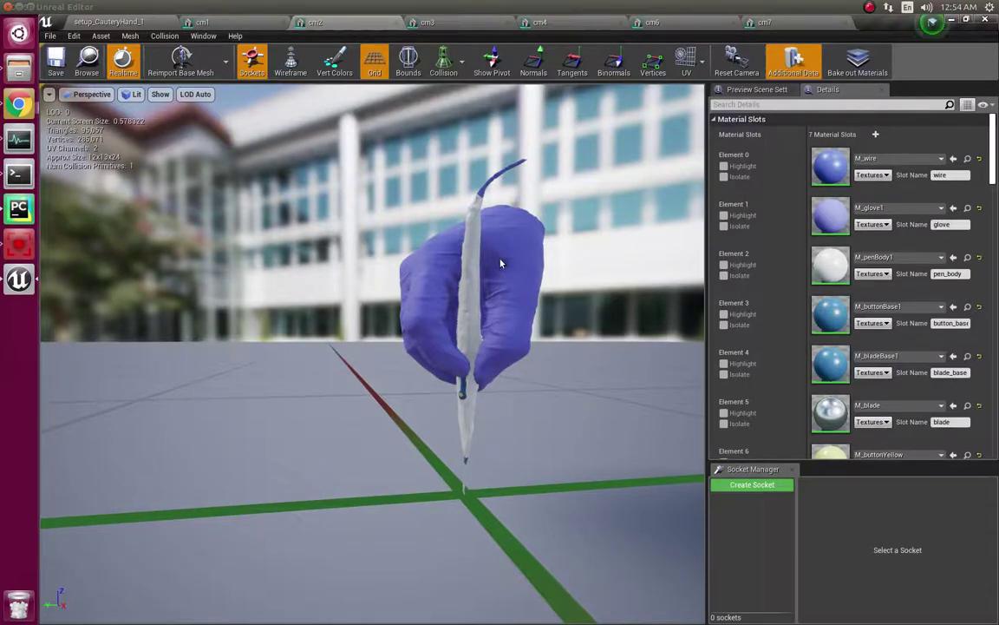
left_click_drag(500, 262, 425, 41)
Examine the cm3 hand model up close from the front and the back of the hand.
left_click(462, 27)
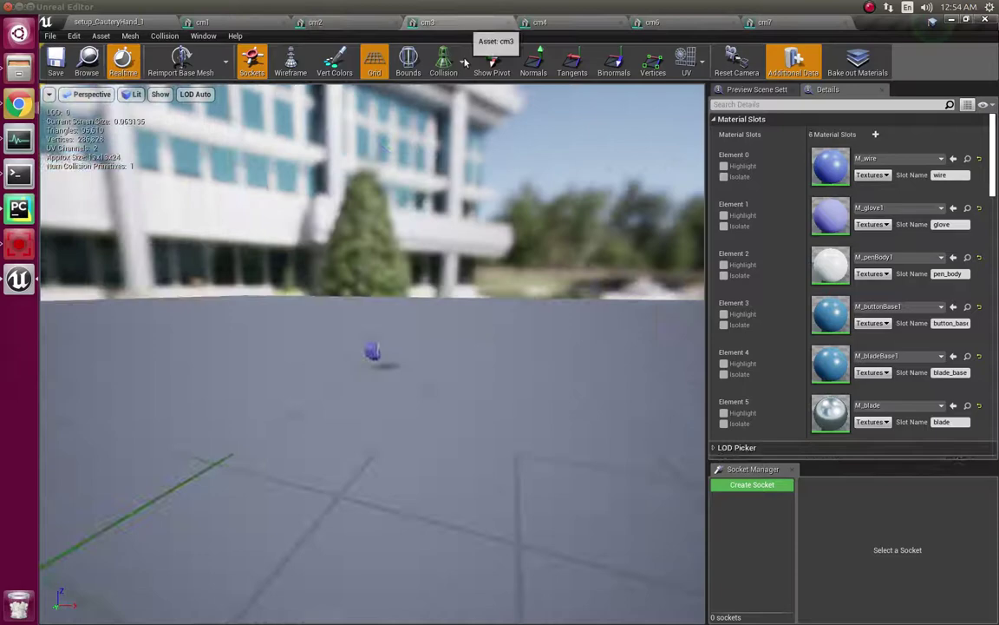
right_click_drag(457, 328, 265, 342)
key("w")
key("w")
key("w")
key("e")
key("d")
left_click_drag(573, 203, 555, 198)
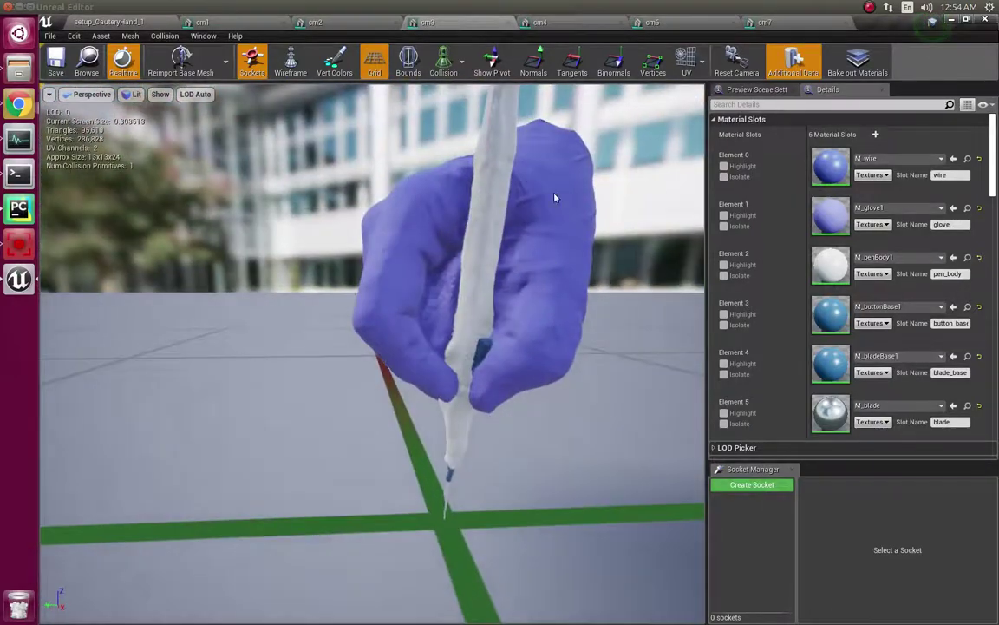
key("d")
right_click_drag(571, 180, 282, 186)
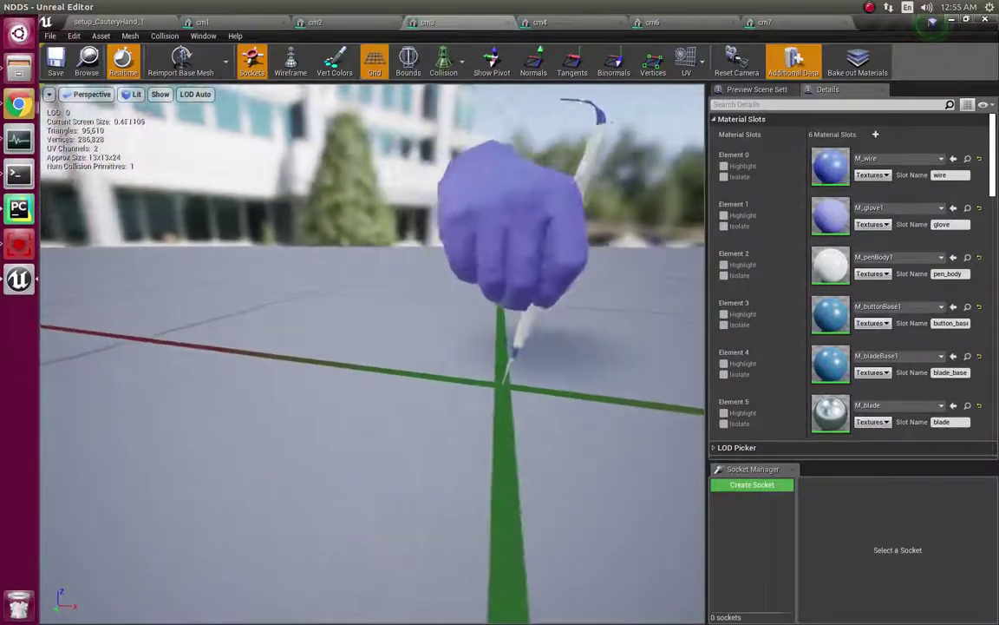
Examine the cm4 hand model up close, orbiting around to the back of the glove.
left_click(538, 22)
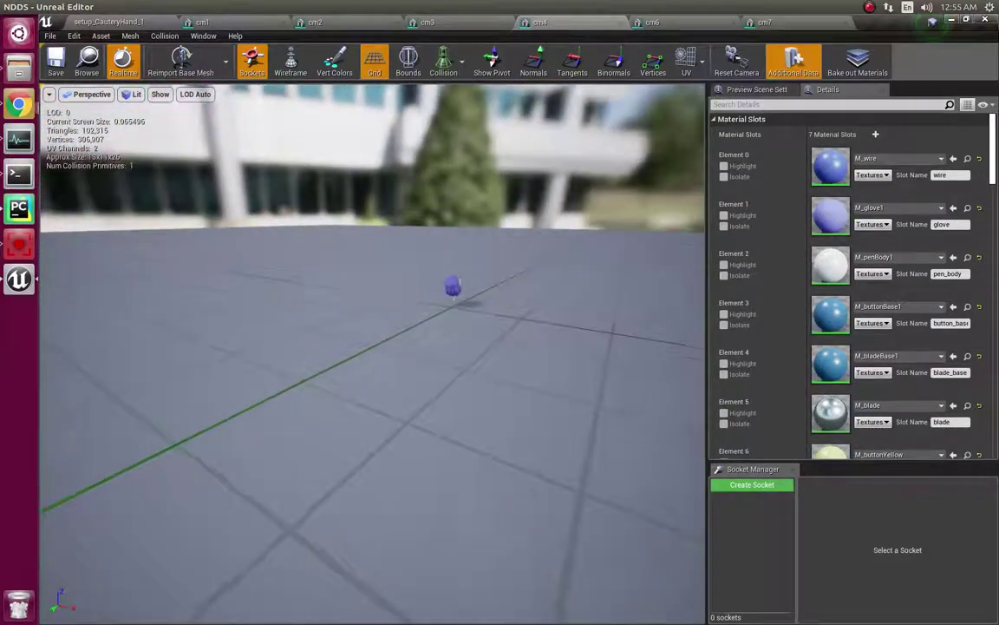
key("w")
right_click_drag(416, 295, 488, 279)
key("w")
key("e")
key("d")
key("a")
key("w")
key("e")
left_click_drag(425, 260, 410, 308)
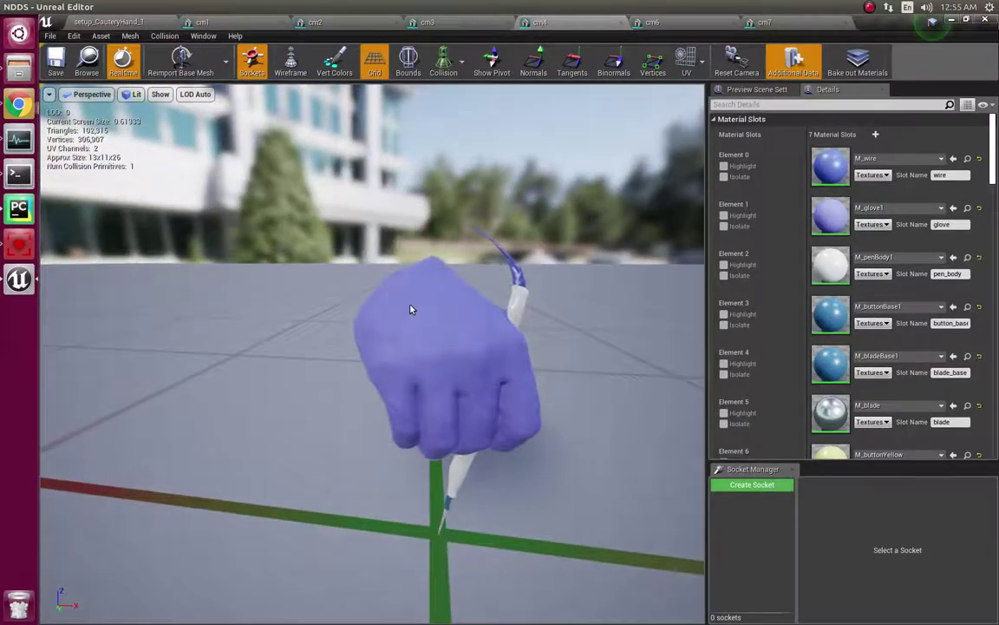
Examine the cm6 hand model and its cautery pen up close from different angles.
left_click(674, 21)
mouse_move(352, 388)
right_mouse_down()
mouse_move(336, 392)
mouse_move(336, 410)
mouse_move(341, 396)
right_mouse_up()
key("w")
key("s")
key("w")
left_click_drag(351, 339, 351, 291)
key("e")
right_click_drag(352, 347, 377, 365)
key("a")
left_click_drag(412, 291, 446, 274)
Examine the cm7 hand model with its cautery pen from a closer, angled view.
left_click(763, 23)
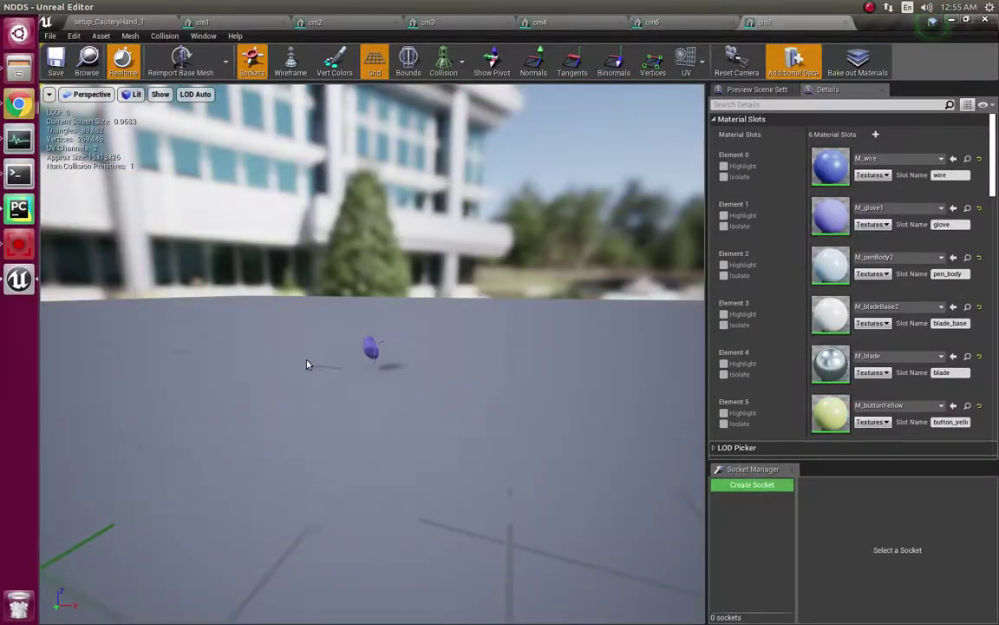
left_click_drag(308, 361, 323, 345)
key("w")
right_click_drag(322, 346, 303, 318)
key("d")
key("a")
left_click_drag(356, 299, 305, 362)
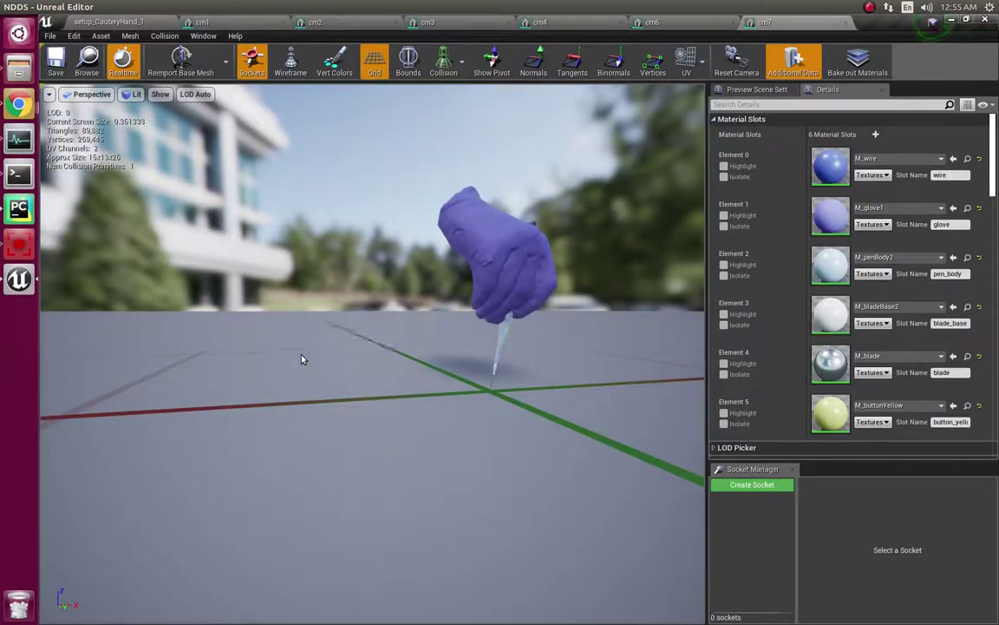
Compare the hand poses of the cm1, cm2, cm3 and cm4 meshes one after another.
left_click(240, 23)
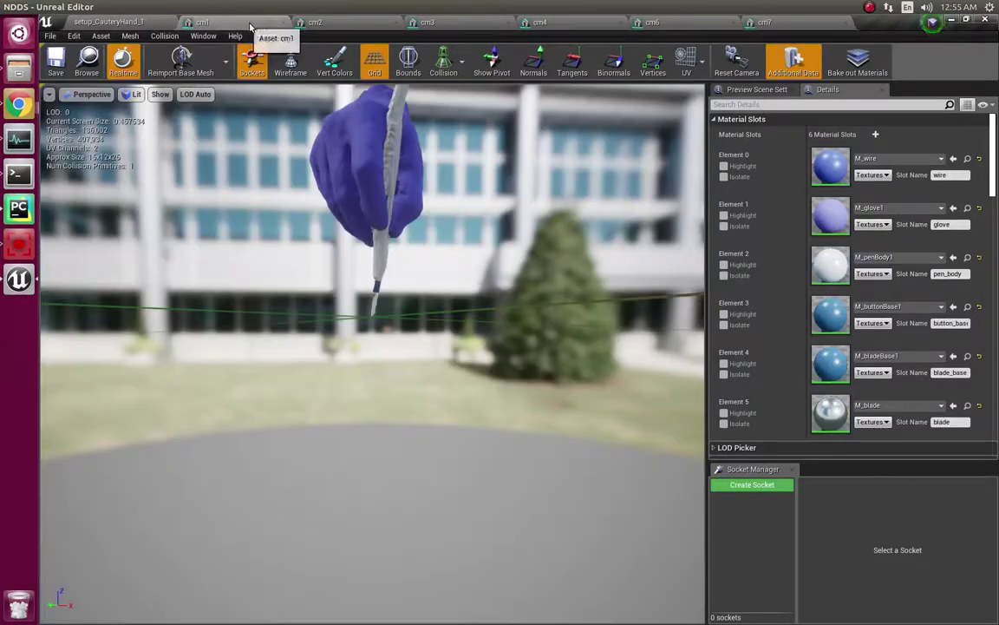
left_click(319, 23)
left_click(429, 24)
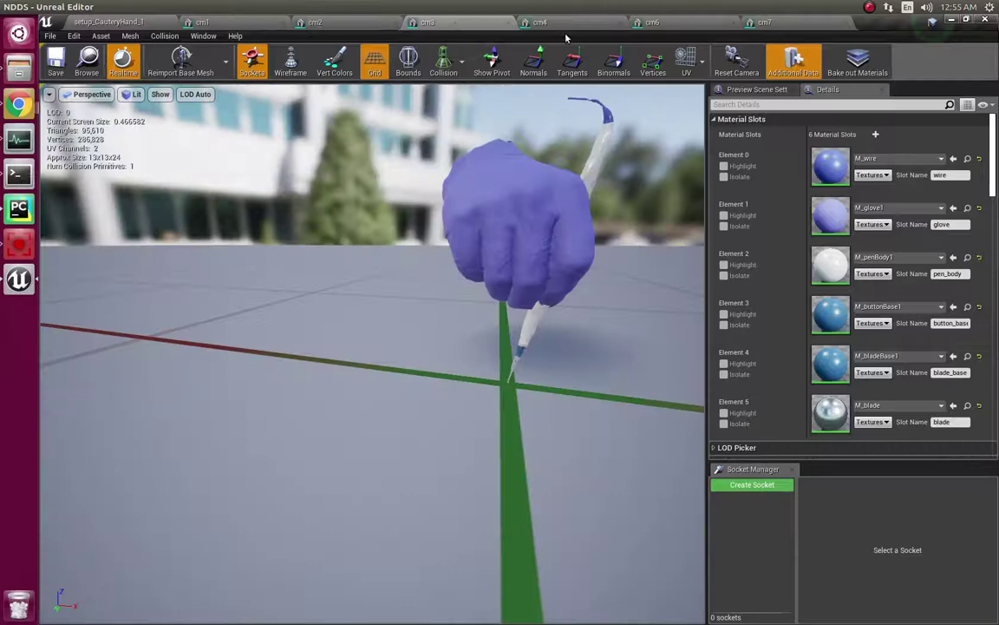
left_click(564, 24)
Return to the setup_CauteryHand_1 level, enlarge the hand-cautery actor's component list, and review its RandomMaterialParam_Color randomization settings.
left_click(85, 19)
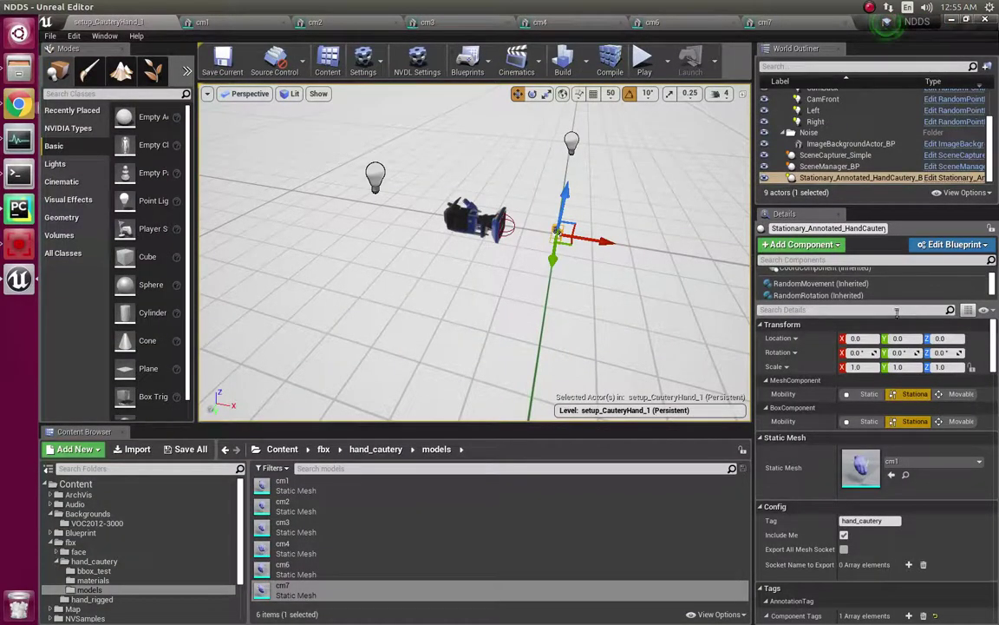
left_click_drag(897, 311, 839, 349)
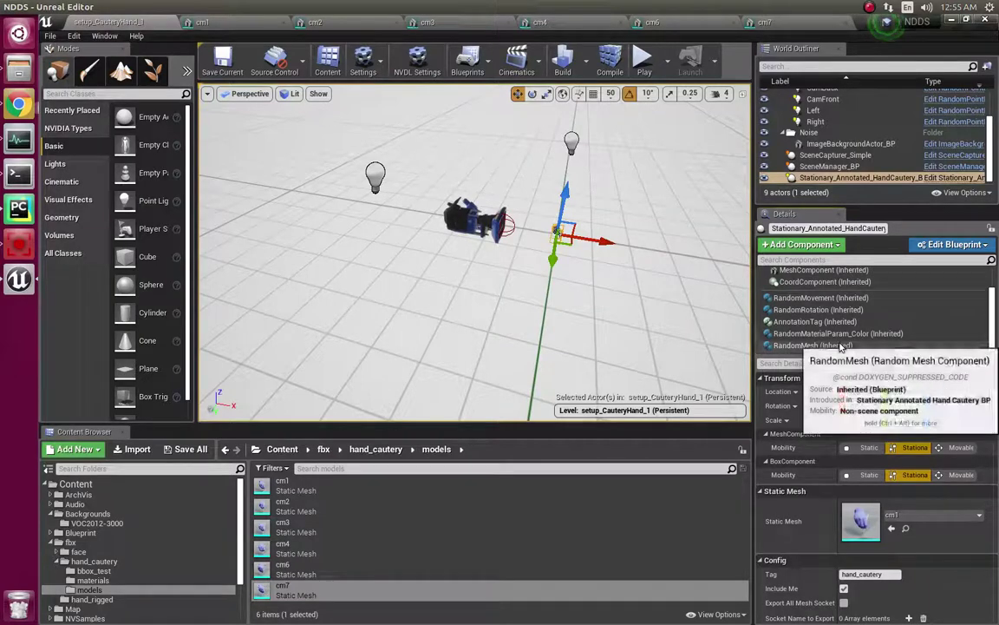
left_click(834, 333)
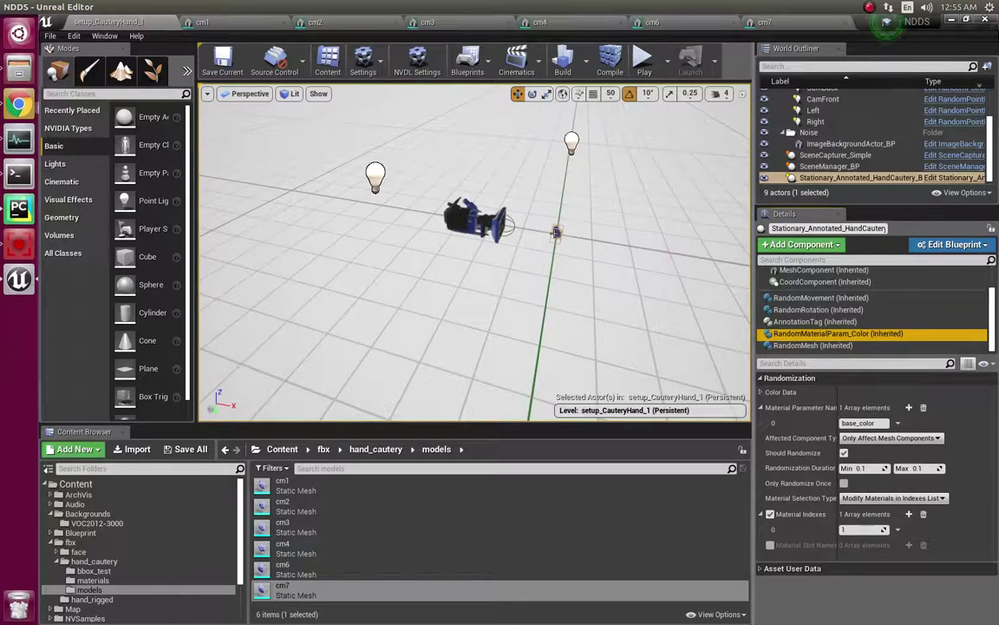
scroll(556, 232, "up", 3)
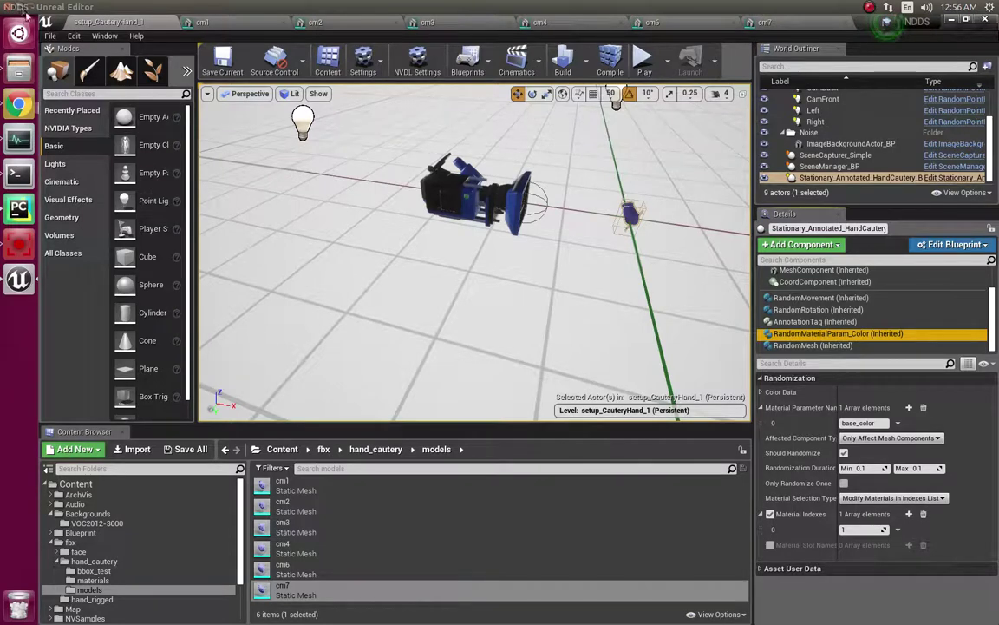
Open the setup1_lighting_demo level and frame the scene capturer and hand-cautery model from the side.
left_click(44, 36)
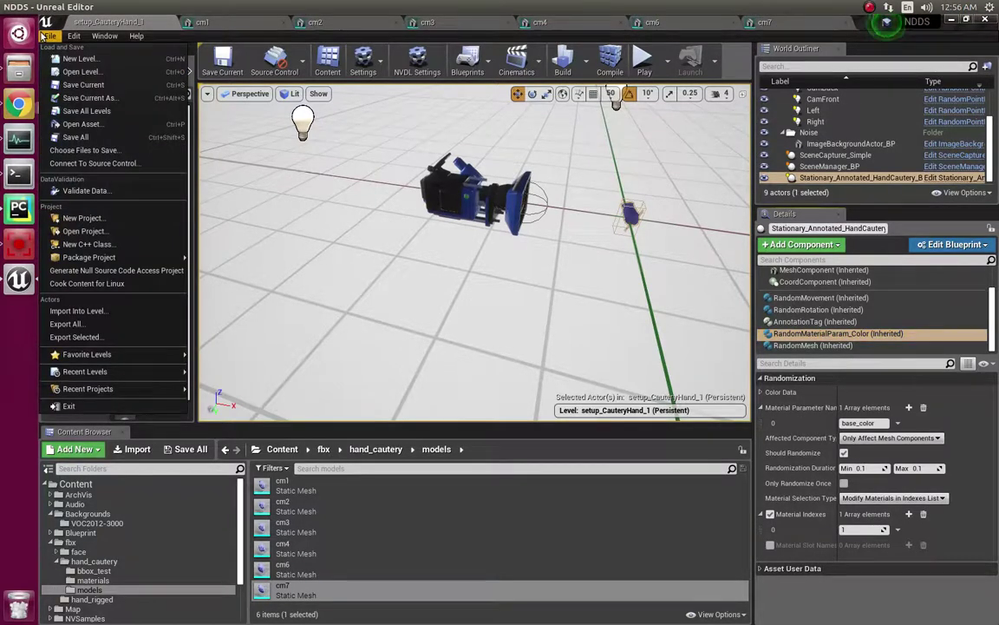
left_click(72, 77)
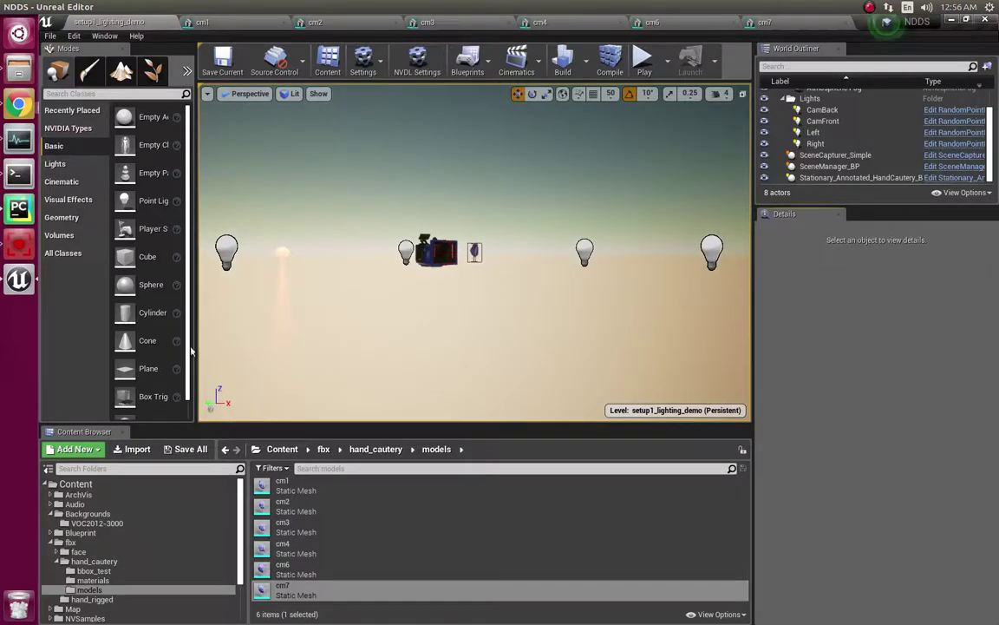
scroll(434, 299, "up", 3)
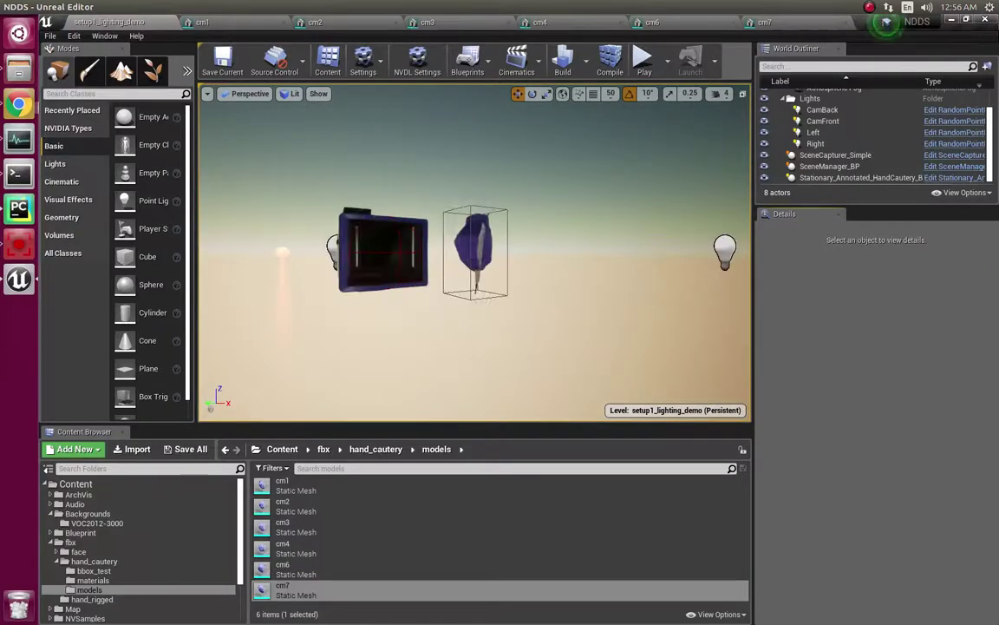
right_click_drag(435, 300, 460, 288)
left_click_drag(460, 289, 542, 289, "alt")
left_click_drag(526, 223, 500, 222, "alt")
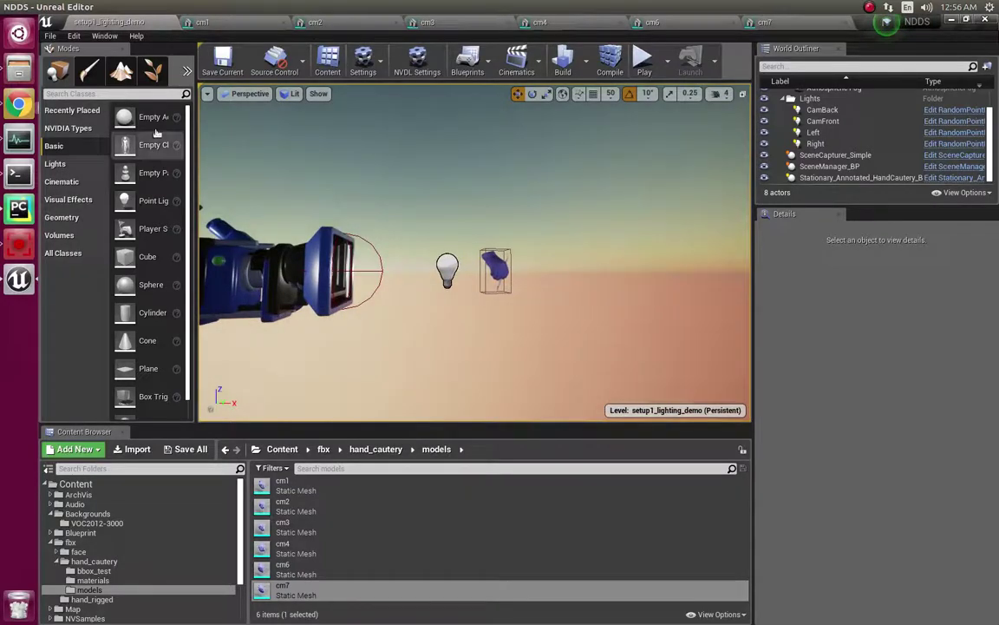
Place a sphere at the origin around the hand-cautery model and scale it down uniformly to about 0.39.
left_click_drag(138, 285, 500, 287)
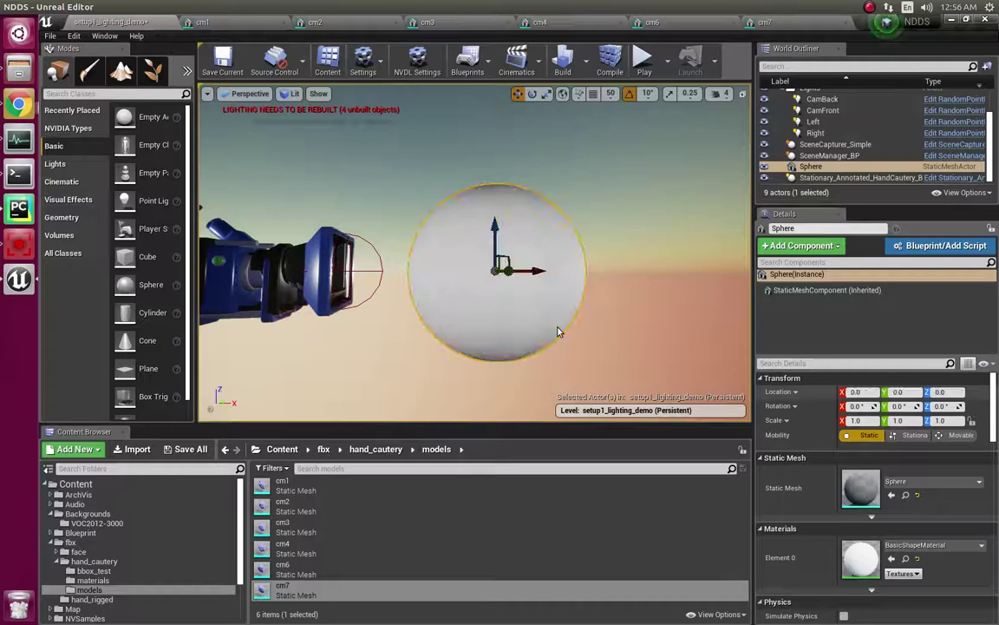
key("e")
key("r")
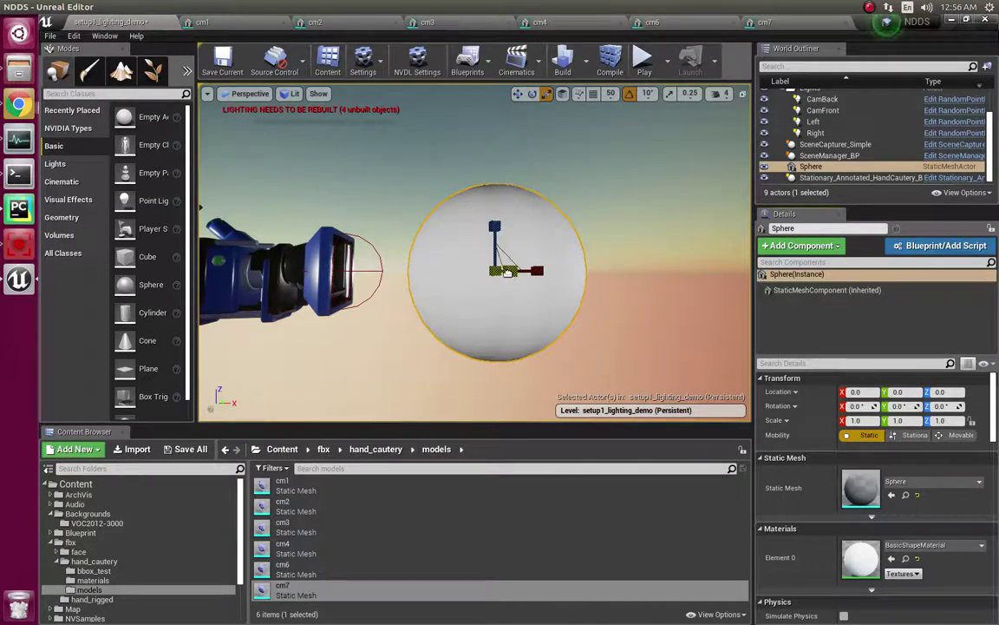
left_click_drag(491, 269, 447, 290)
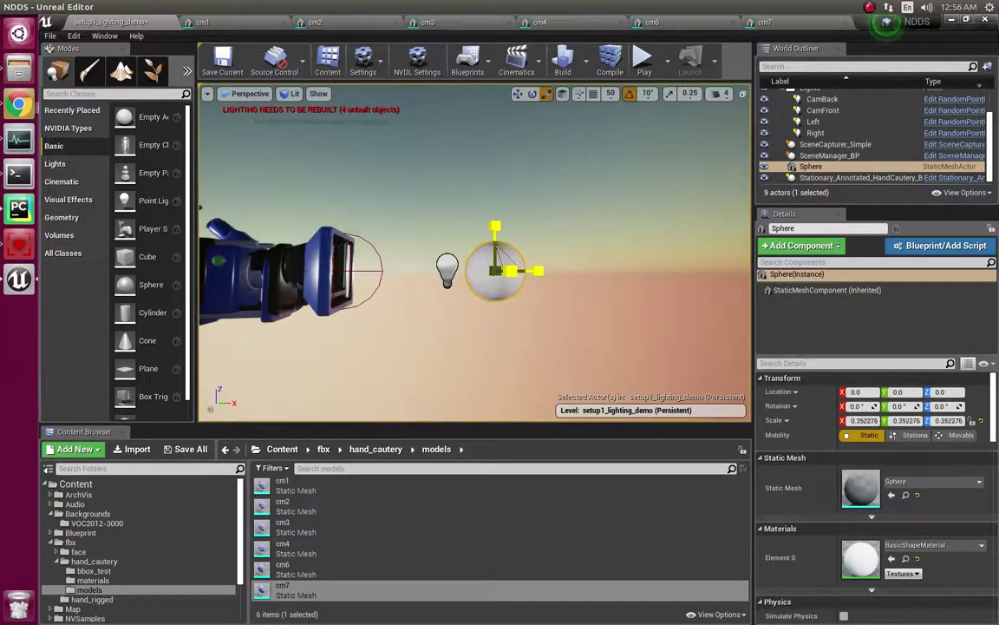
Inspect the arrangement of the four point lights around the sphere, including the CamBack and Right lights.
scroll(484, 272, "down", 5)
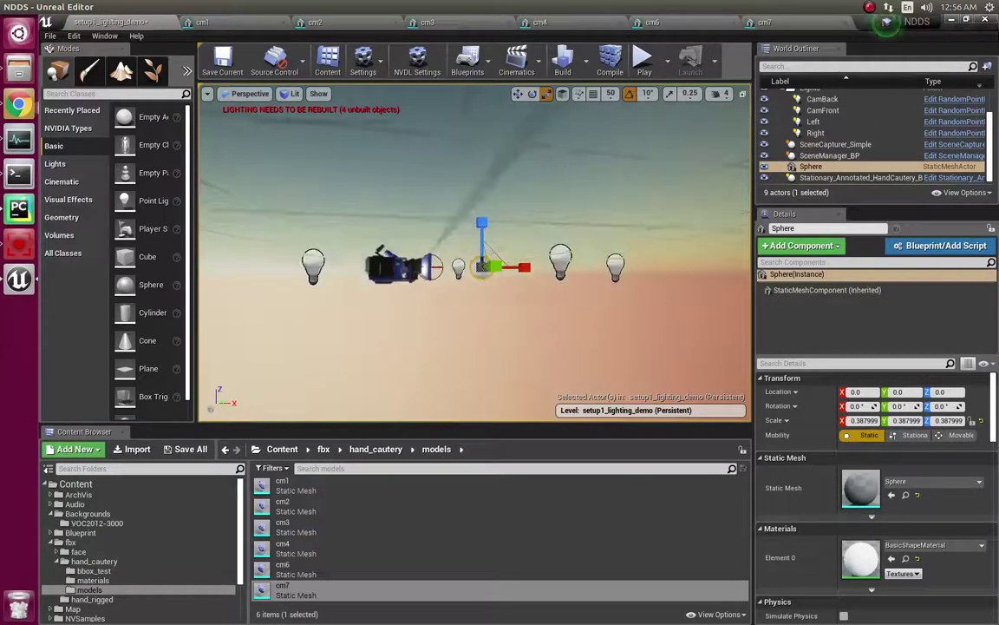
left_click_drag(484, 273, 497, 373, "alt")
right_click_drag(484, 273, 484, 312)
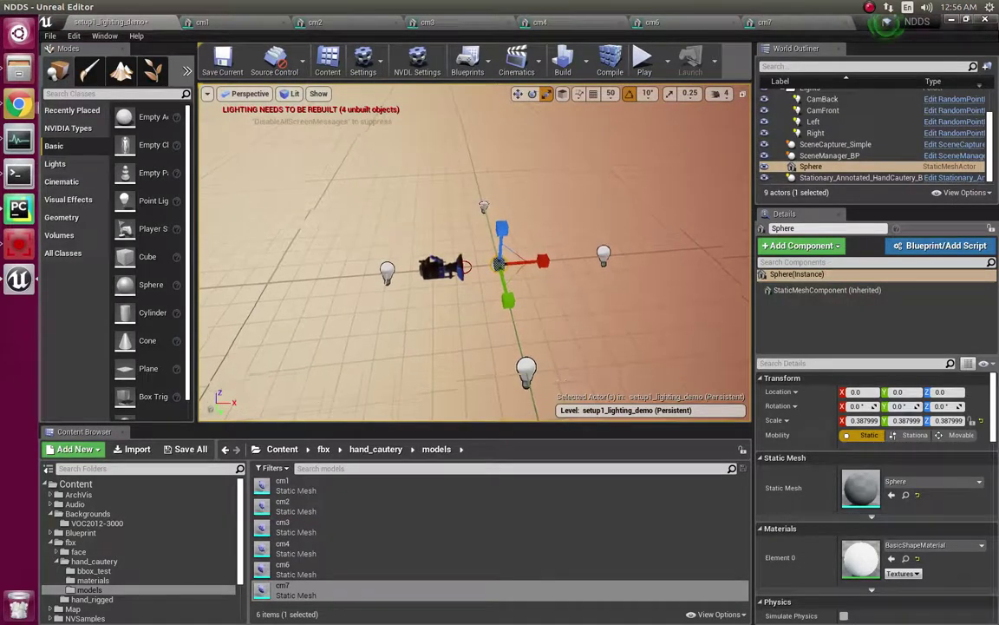
scroll(498, 267, "up", 4)
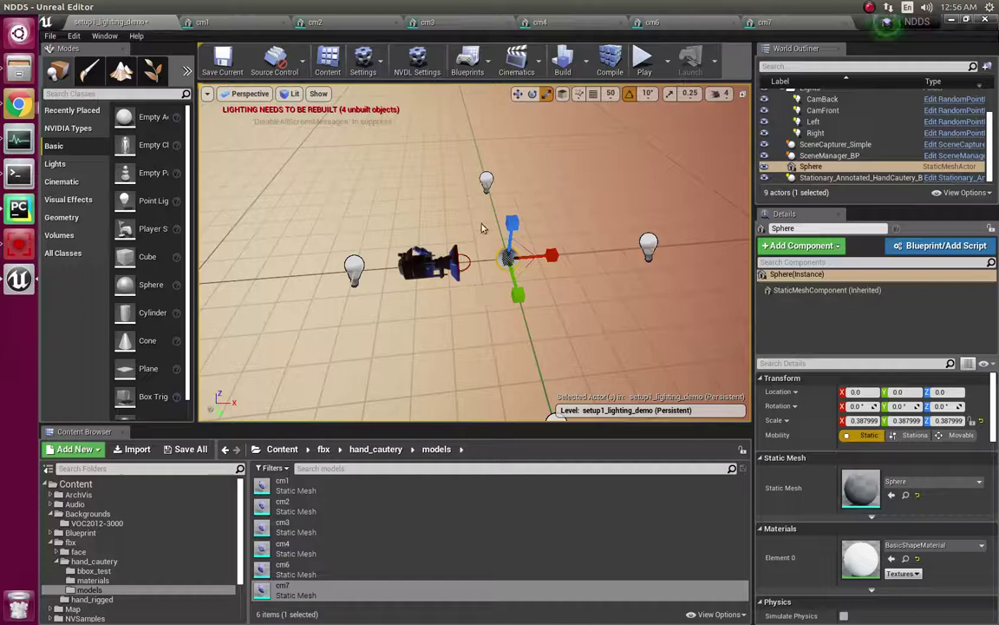
left_click(486, 183)
left_click(350, 257)
scroll(329, 243, "down", 4)
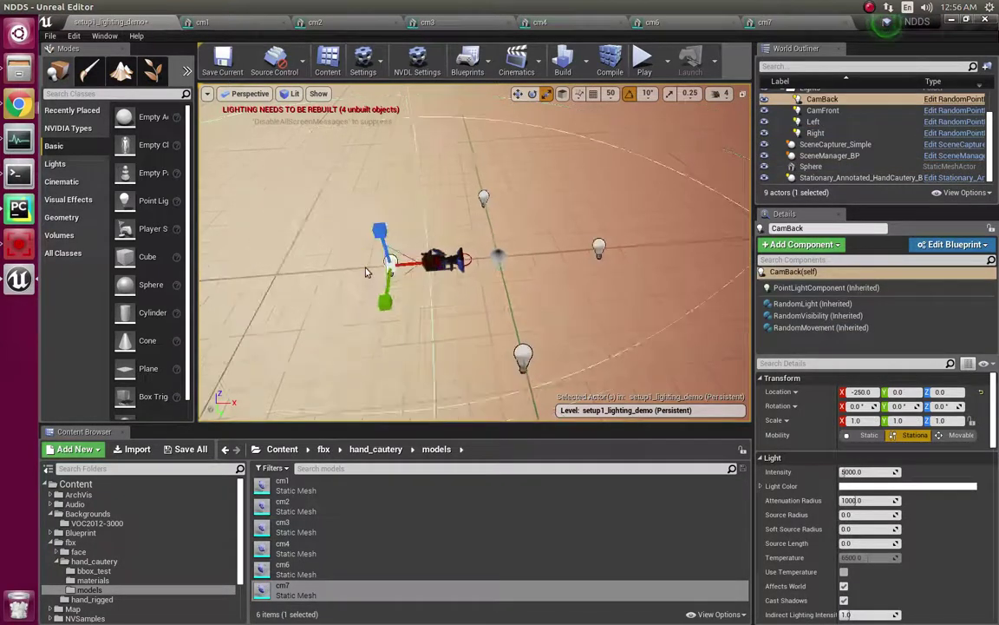
left_click(515, 339)
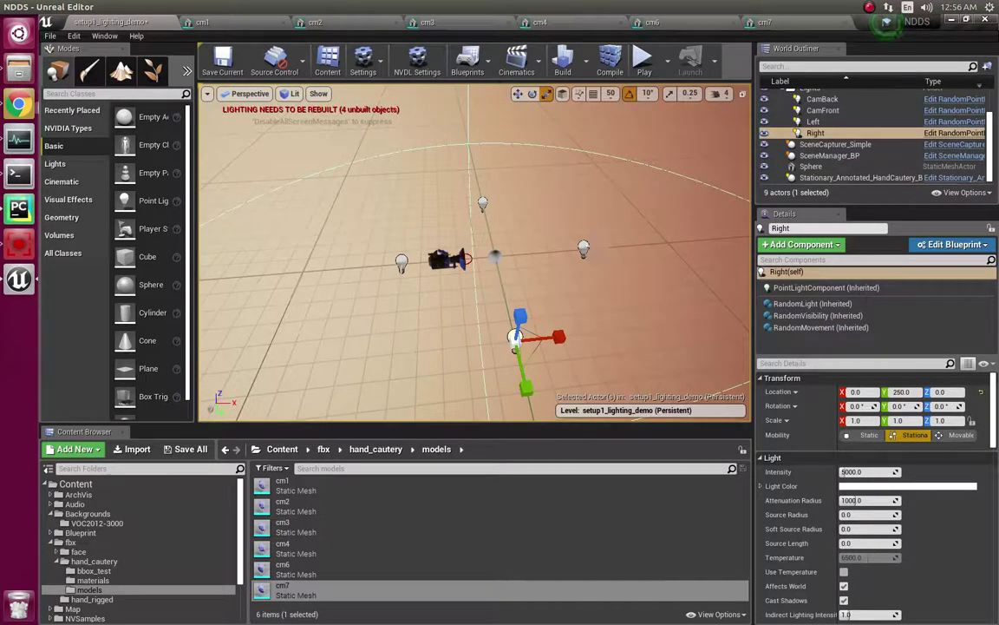
Enlarge the sphere to a uniform scale of about 0.585 and deselect it.
left_click(493, 255)
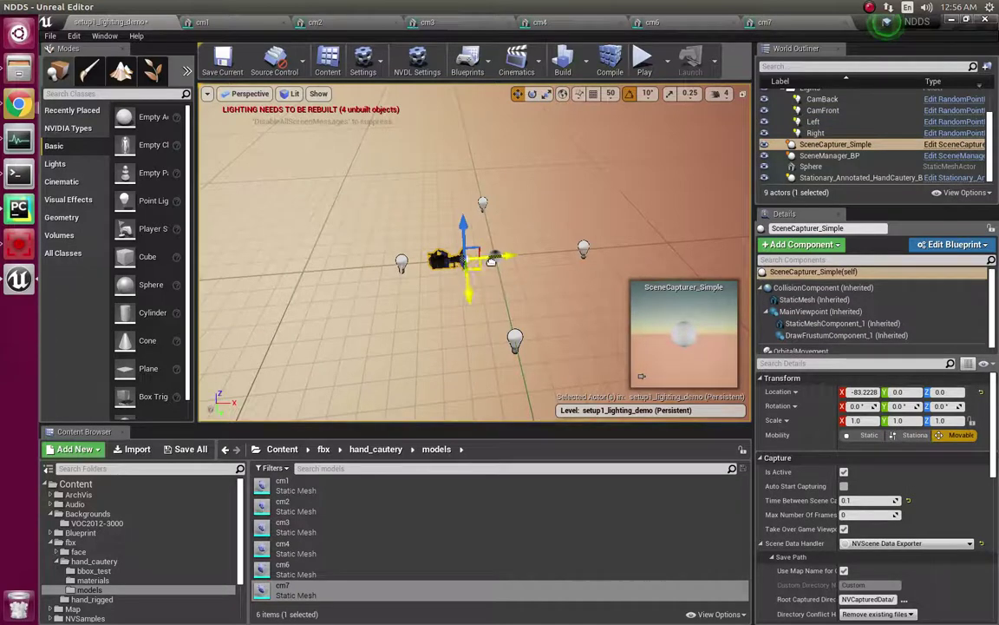
left_click(491, 261)
key("e")
key("r")
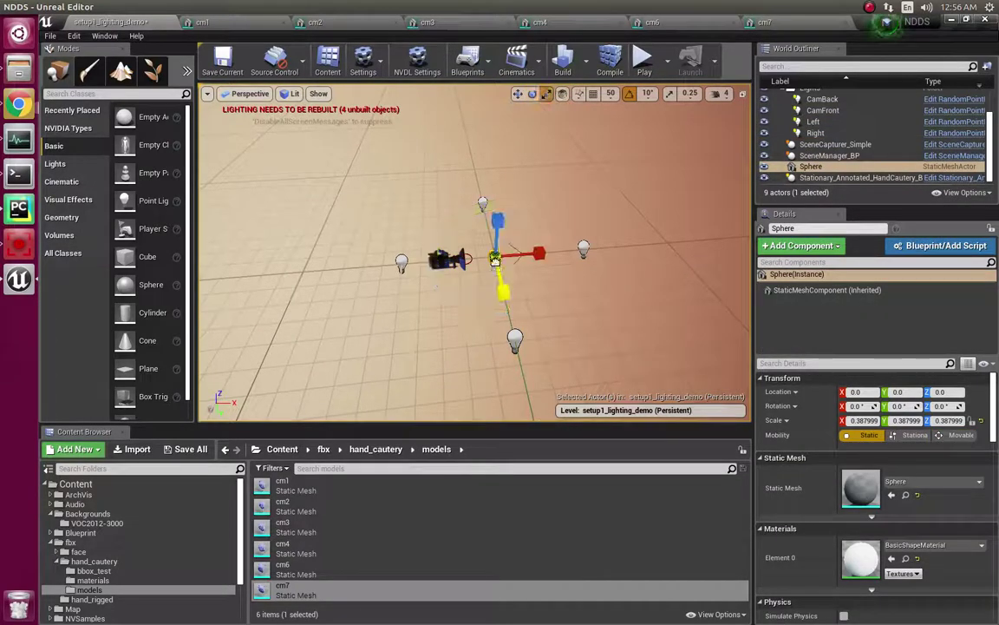
left_click(485, 287)
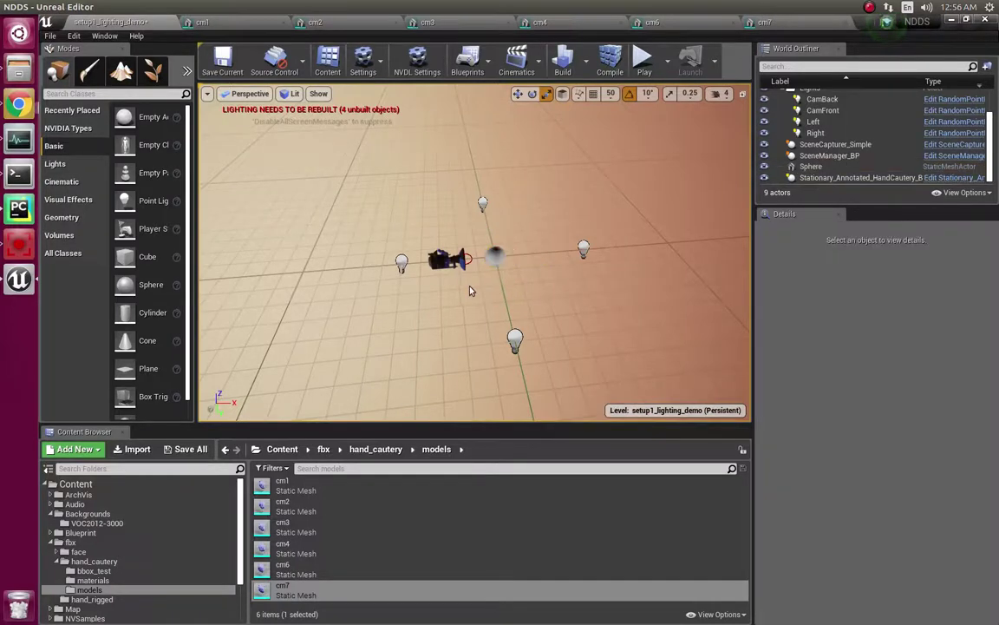
Run the level to watch how the randomised lights illuminate the sphere, and stop the run.
left_click(640, 62)
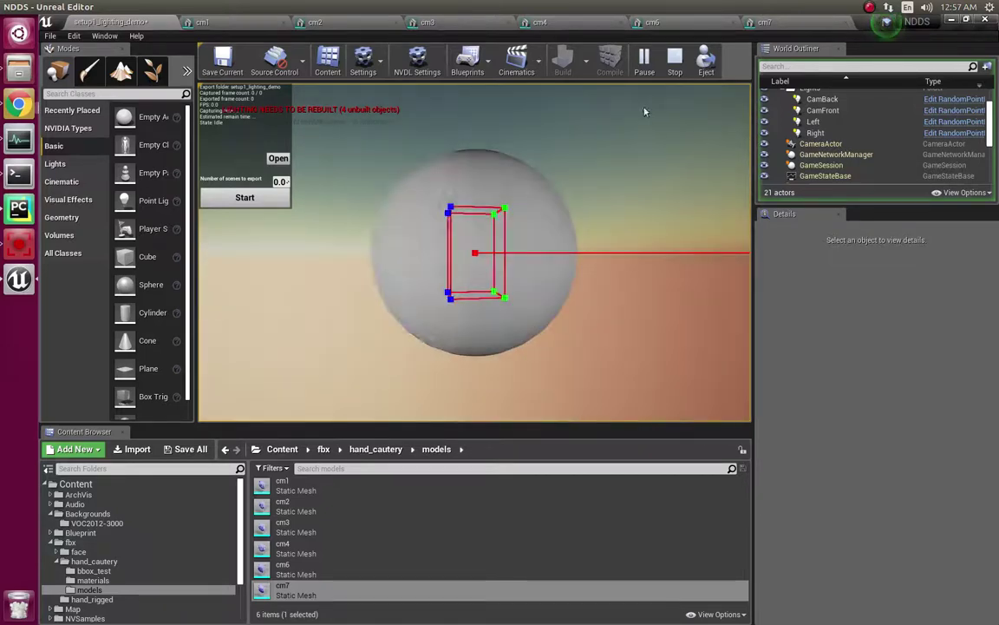
left_click(675, 69)
Delete the sphere and run the level to watch the lighting on the bare hand-cautery model, stopping the run at the end.
left_click(503, 272)
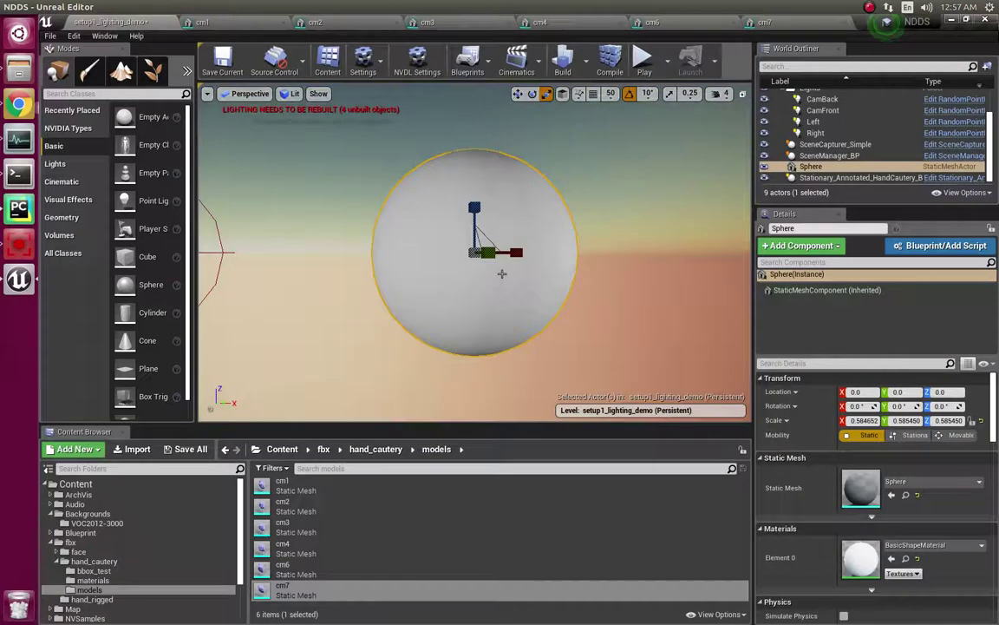
key("Delete")
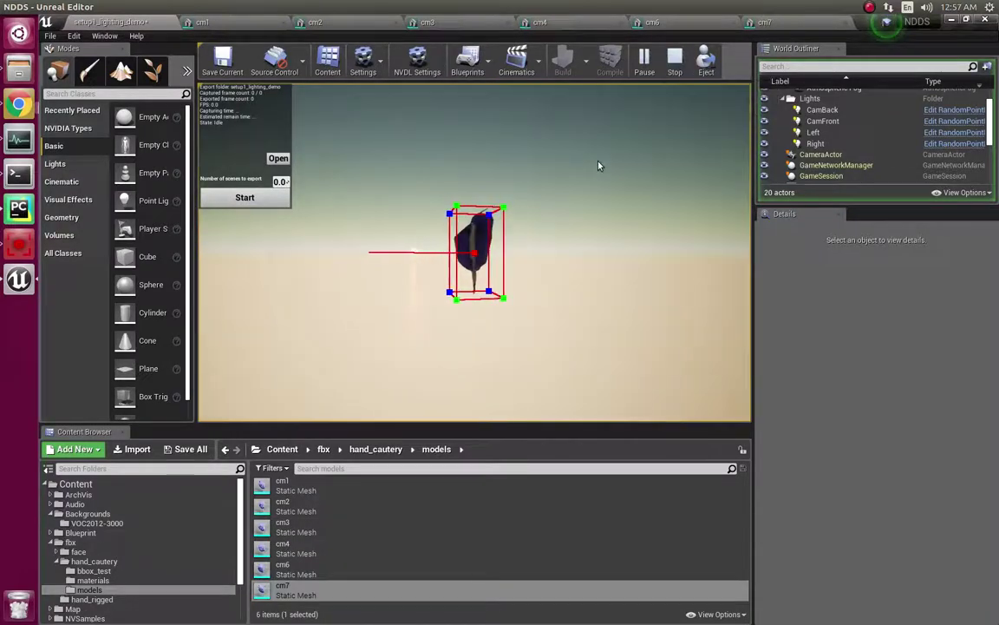
left_click(675, 59)
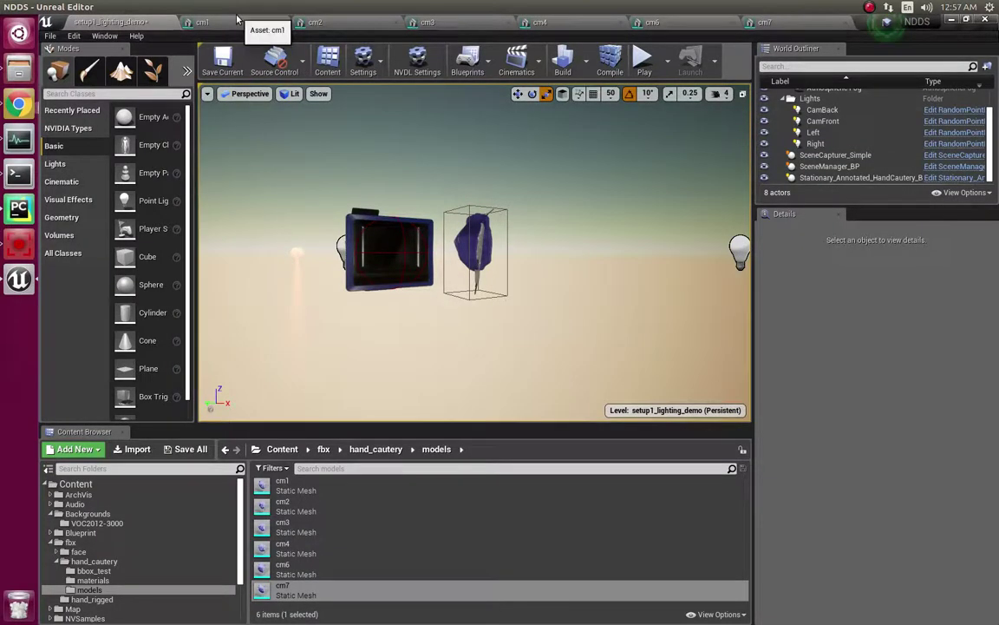
Reopen the setup_CauteryHand_1 level and bring the scene capturer and hand-cautery model closer into view.
left_click(49, 35)
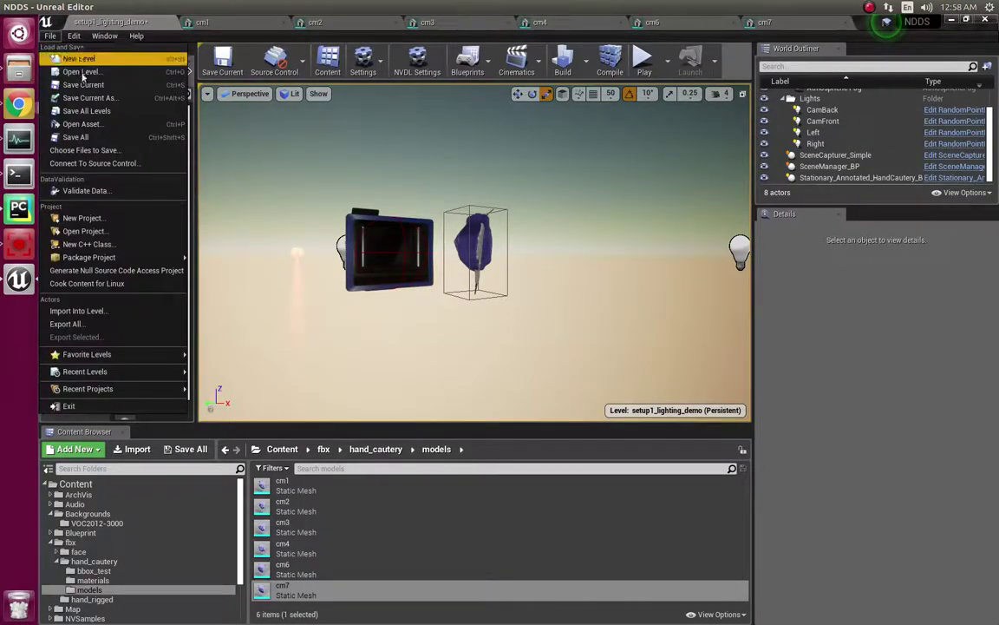
left_click(130, 84)
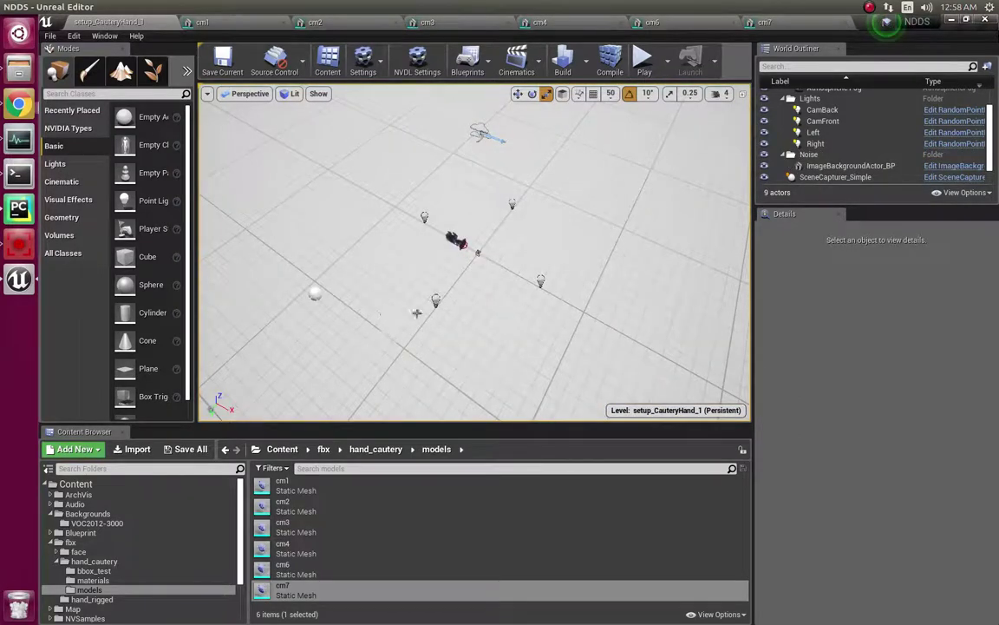
scroll(416, 312, "up", 6)
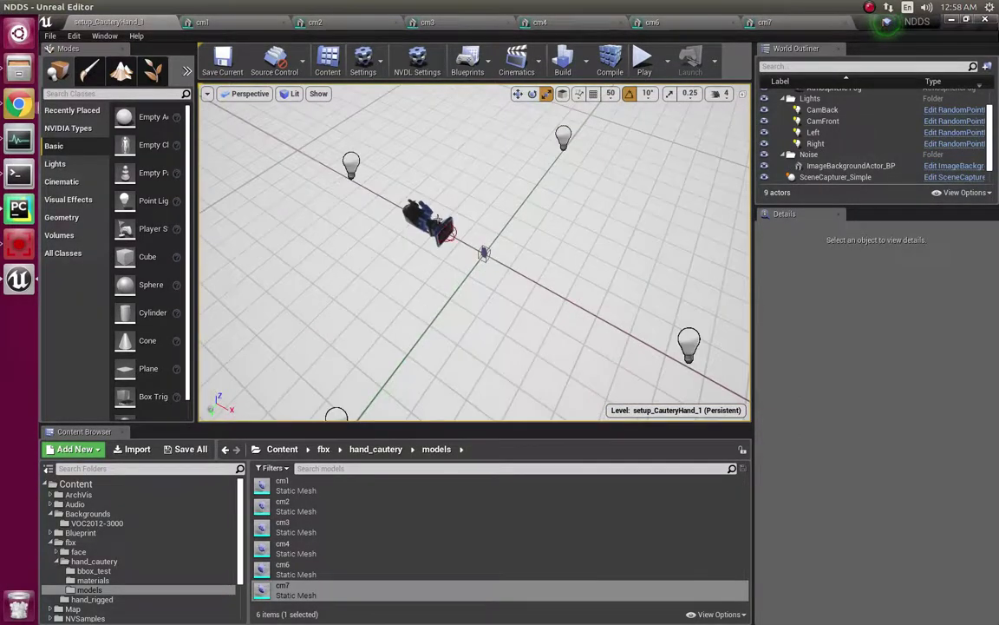
Disable Teleport Randomly in the OrbitalMovement component of SceneCapturer_Simple.
left_click(425, 219)
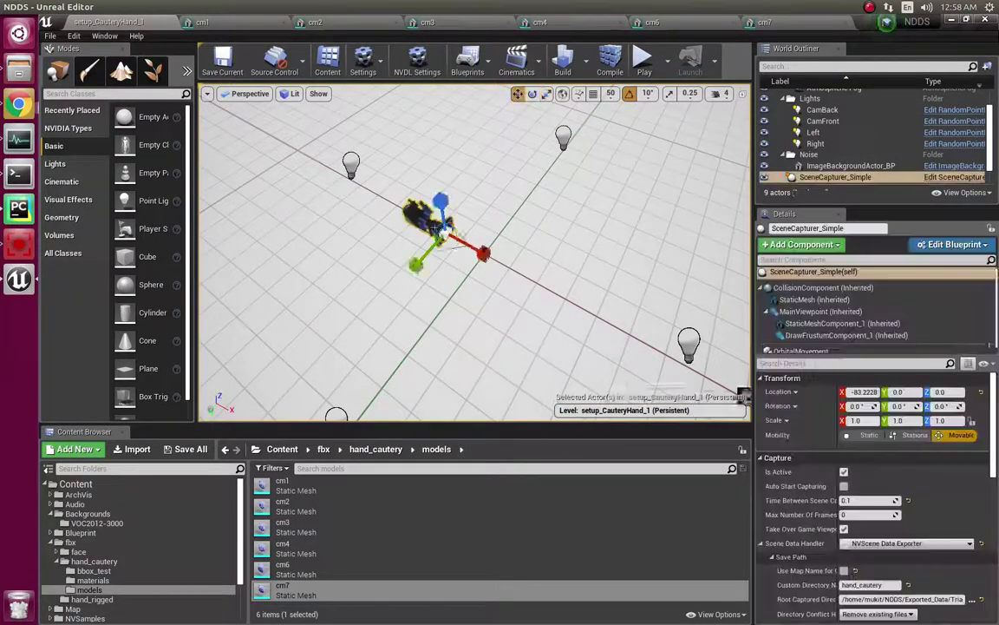
left_click(840, 346)
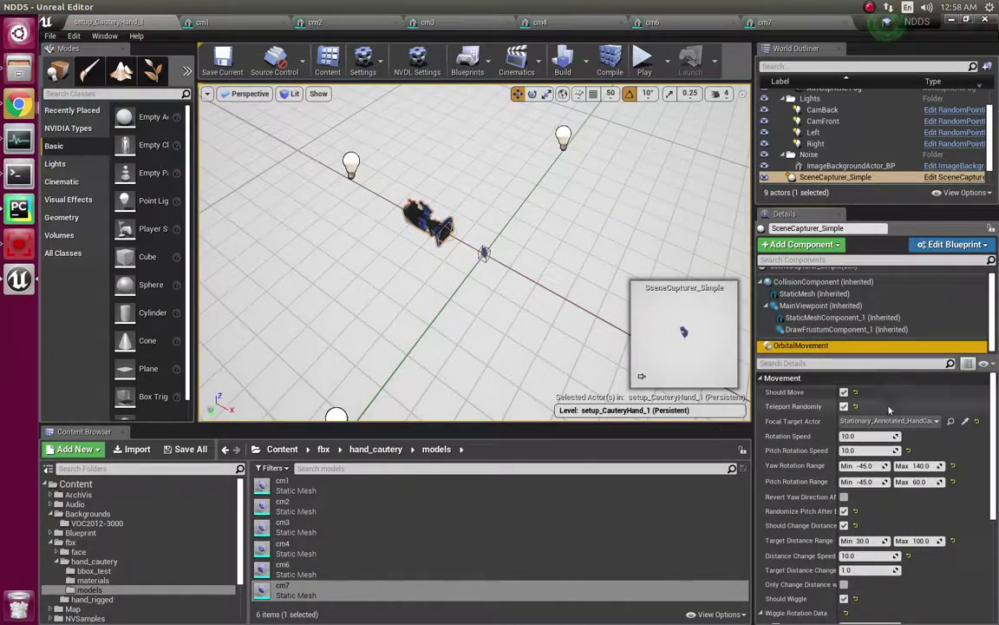
scroll(799, 373, "down", 1)
left_click(845, 388)
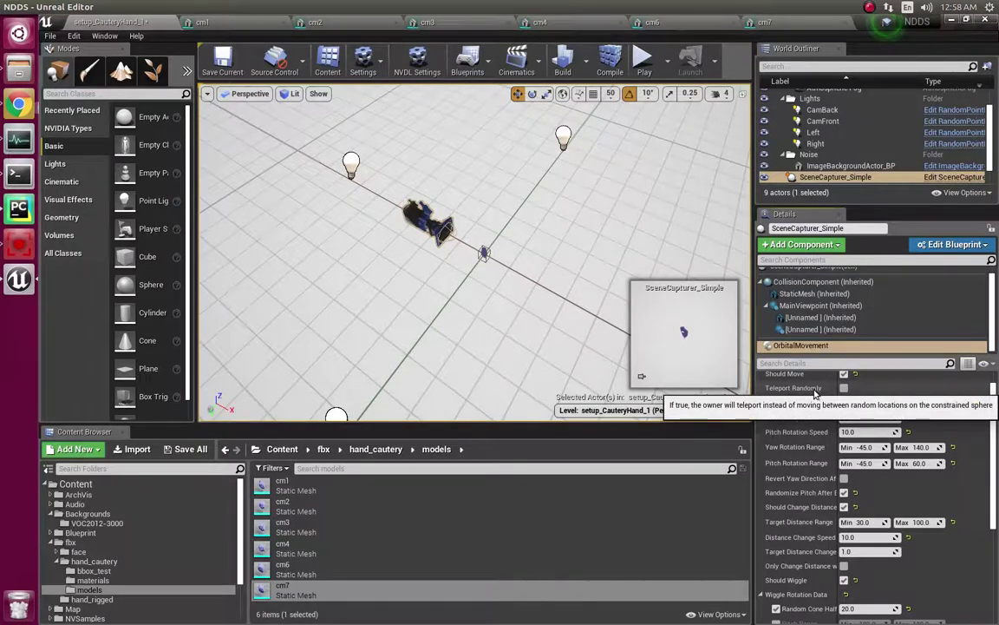
Enlarge the component's property area and review the rotation, target distance and wiggle settings of OrbitalMovement.
left_click_drag(859, 356, 859, 267)
scroll(840, 313, "up", 1)
scroll(838, 315, "down", 1)
scroll(838, 316, "up", 1)
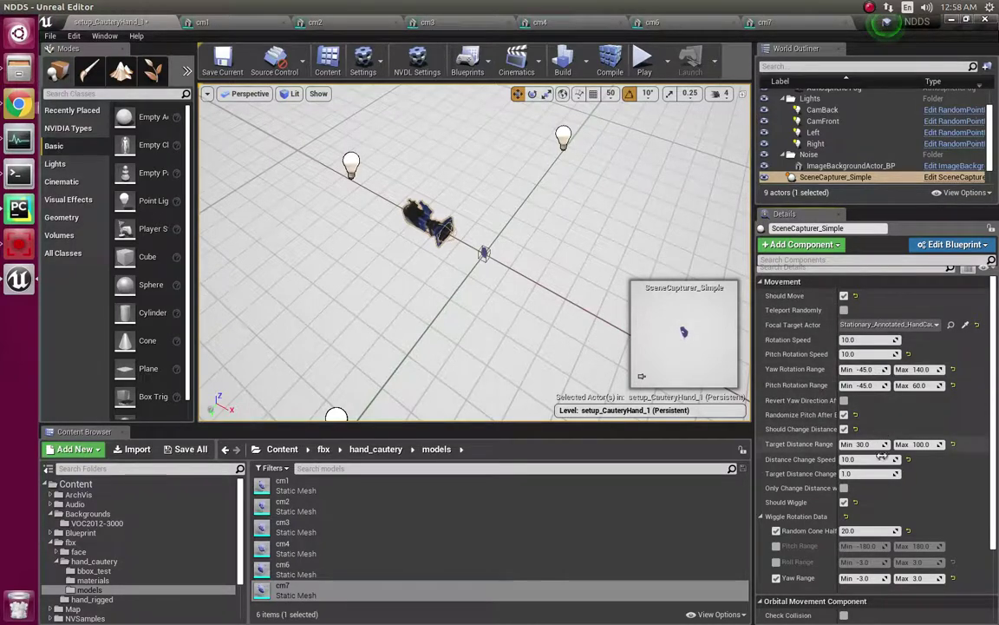
scroll(792, 408, "down", 1)
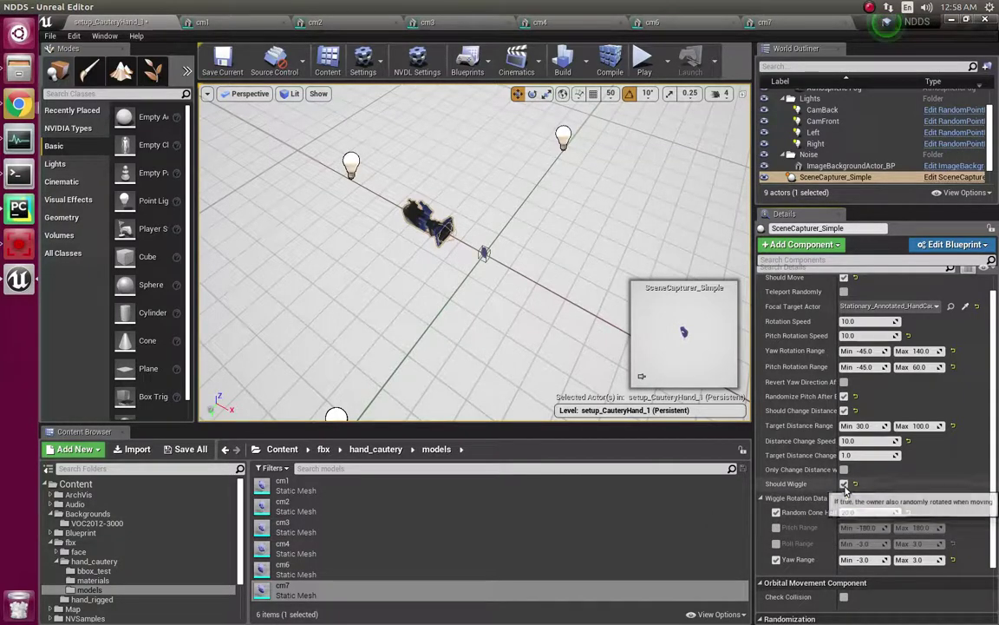
Turn off Should Wiggle and Should Change Distance for the capturer's orbital movement, widening the property name column.
left_click(843, 483)
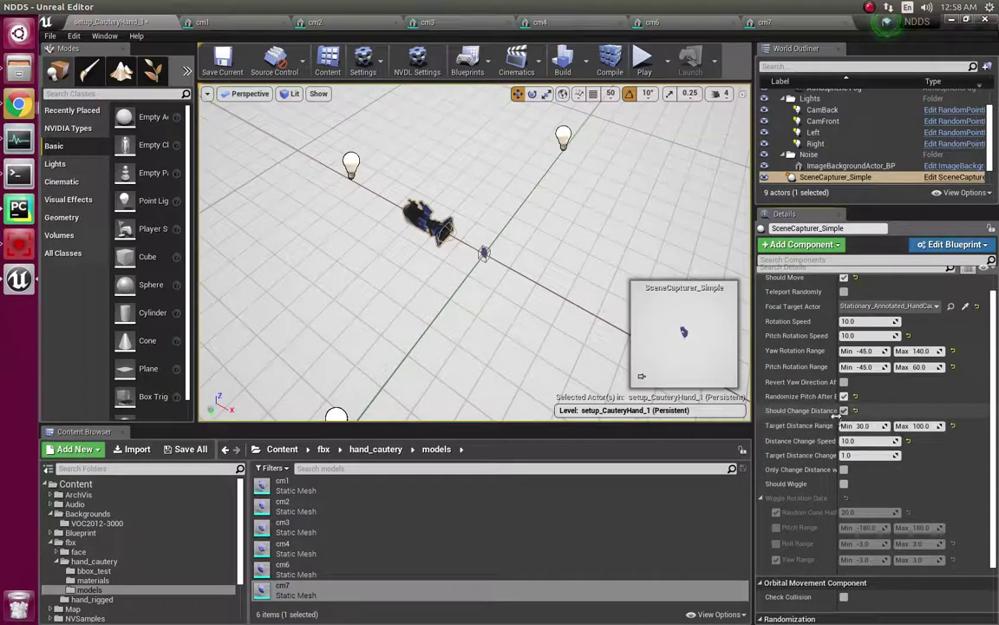
left_click_drag(838, 420, 862, 418)
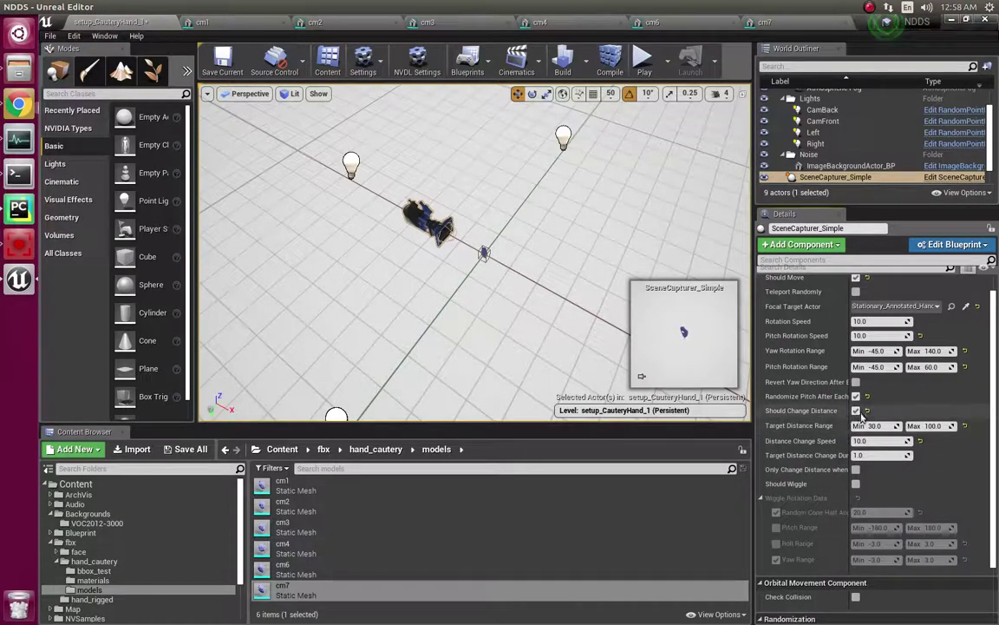
left_click(857, 411)
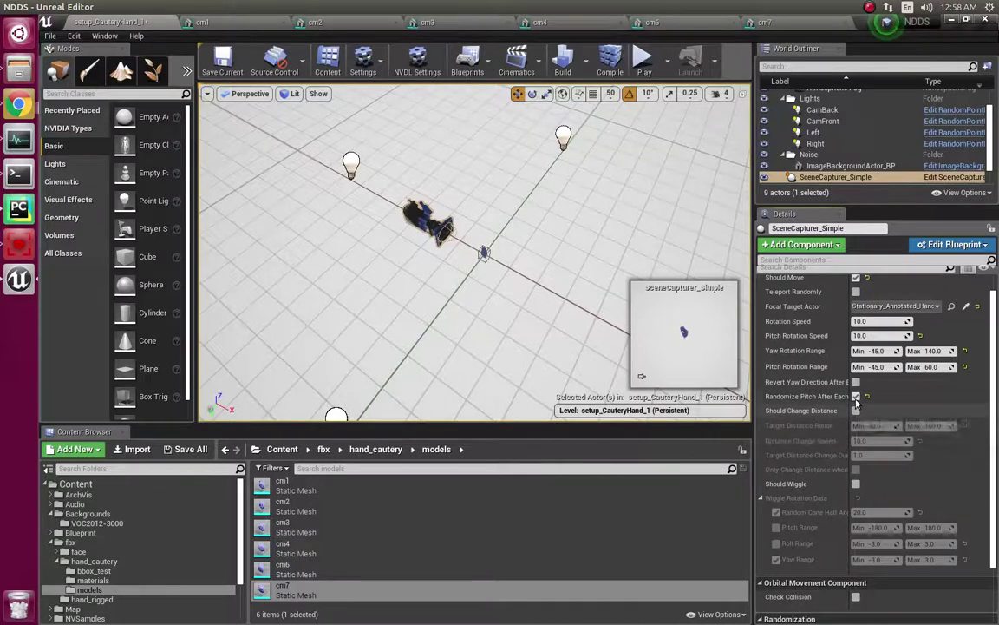
left_click(857, 396)
scroll(872, 396, "up", 1)
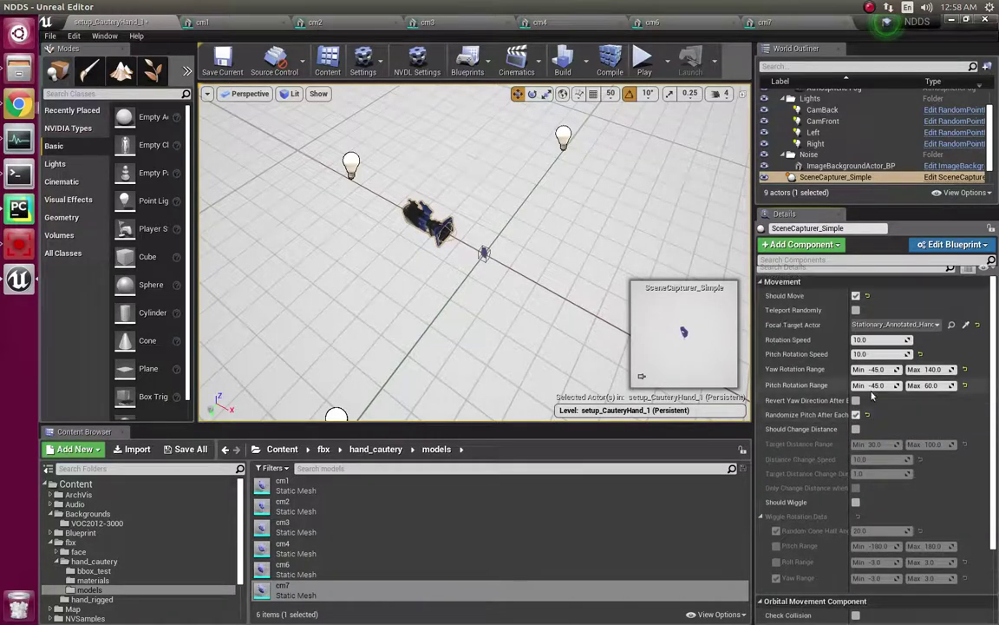
Run the level to watch the capturer orbit the hand-cautery model over randomised backgrounds, and stop the run.
left_click(640, 70)
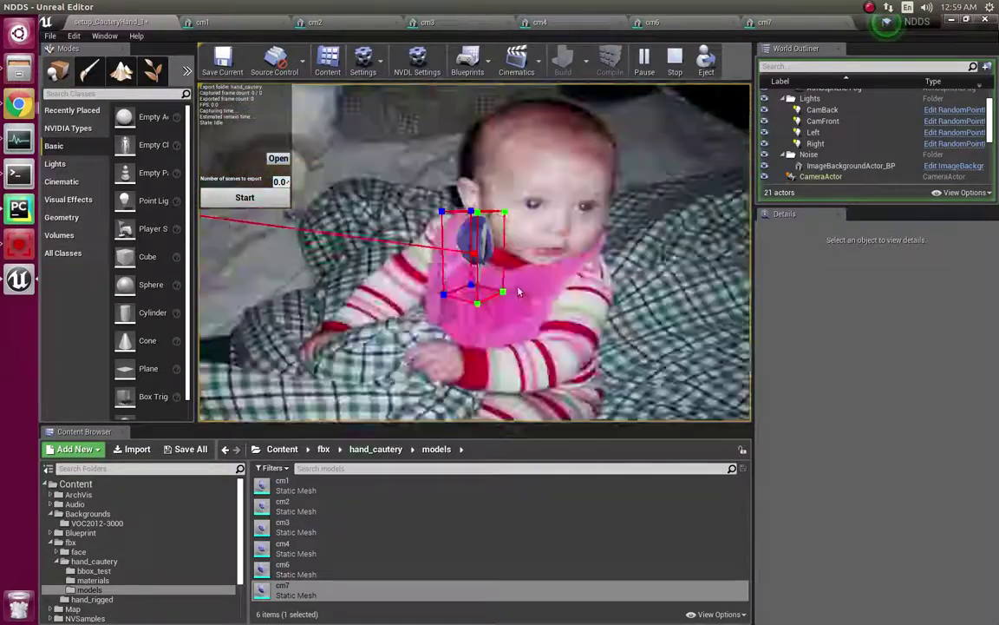
left_click(676, 60)
Select SceneCapturer_Simple and review its capture timing, scene data handler and save path settings.
scroll(507, 311, "down", 5)
left_click(364, 249)
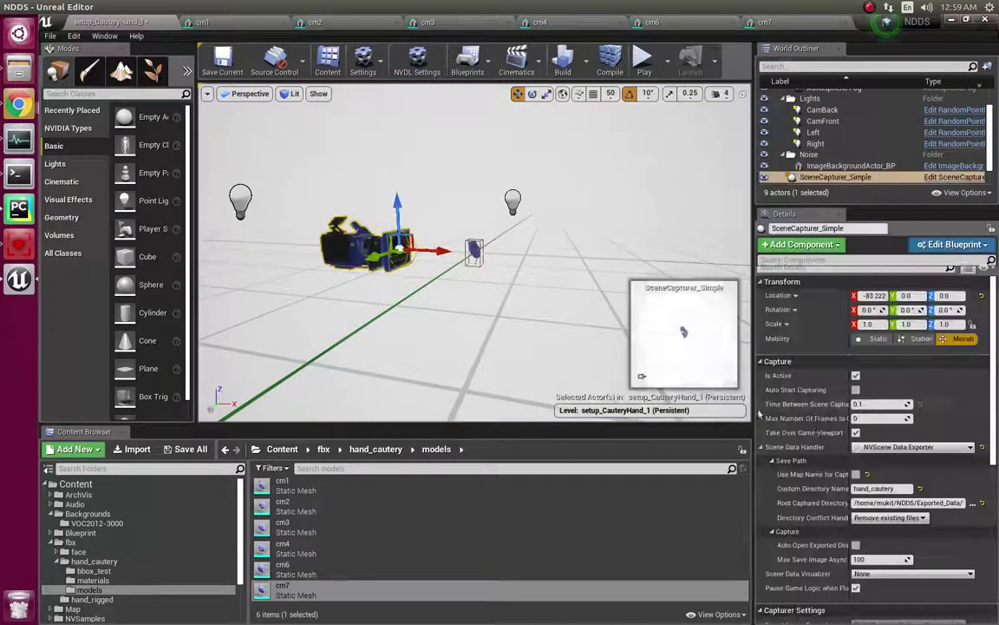
scroll(880, 469, "down", 3)
scroll(881, 468, "up", 2)
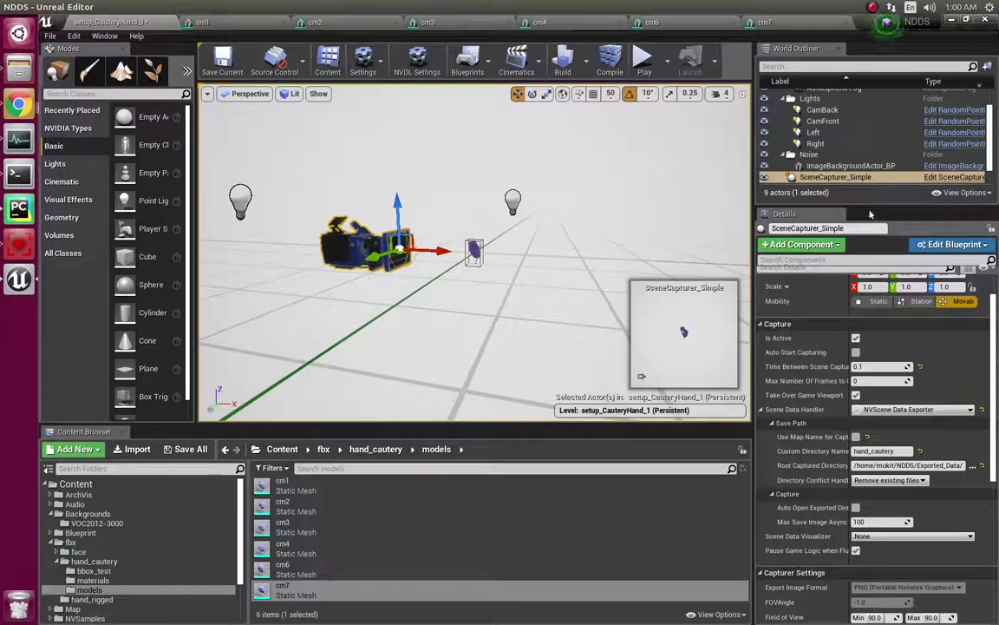
scroll(827, 337, "up", 1)
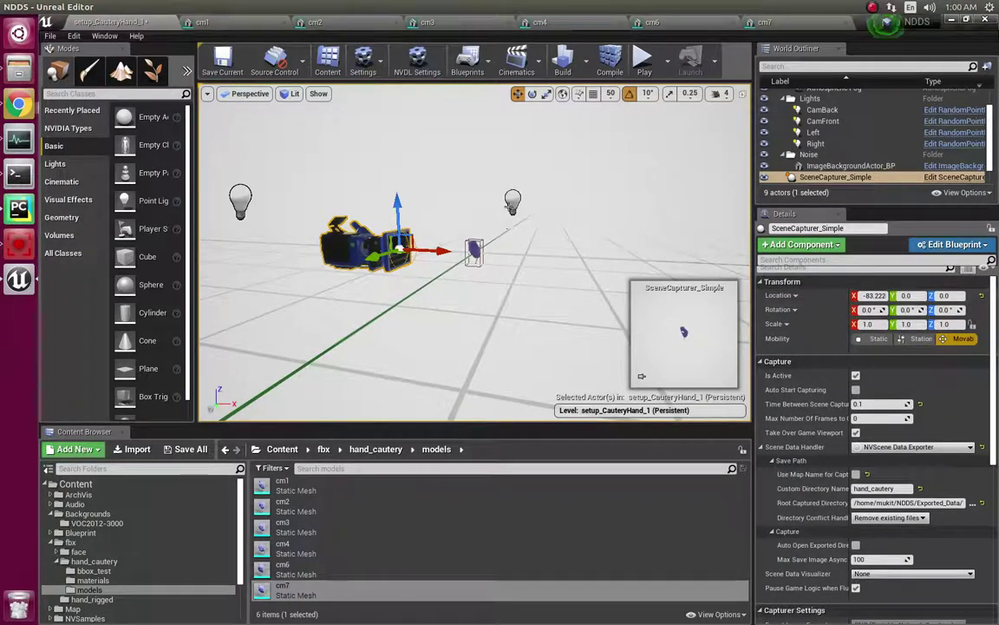
Select the Left point light and enlarge the Details area and its component list to show all of the light's components.
left_click(513, 201)
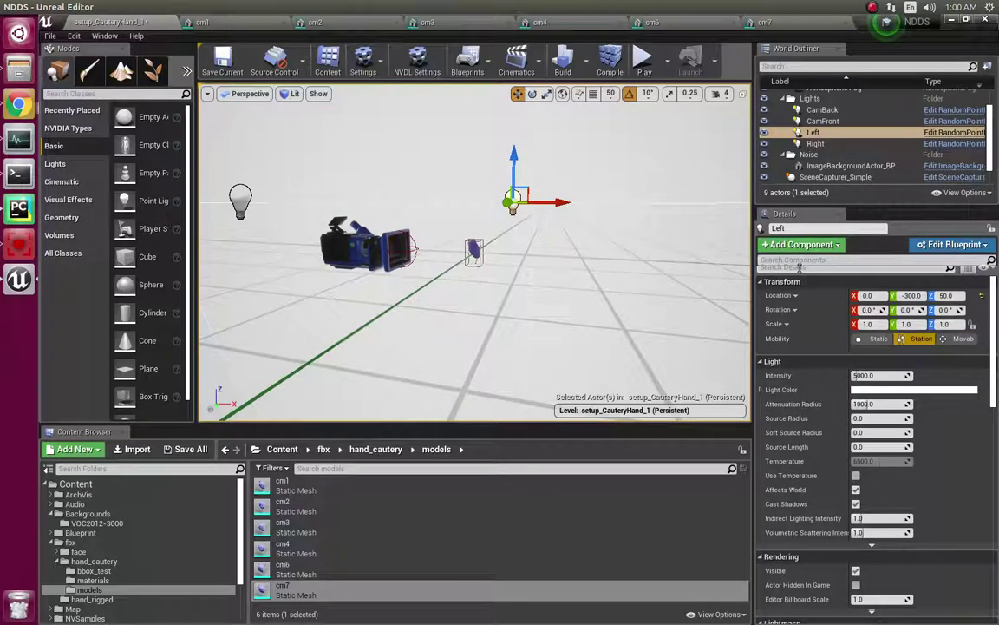
left_click_drag(889, 210, 863, 104)
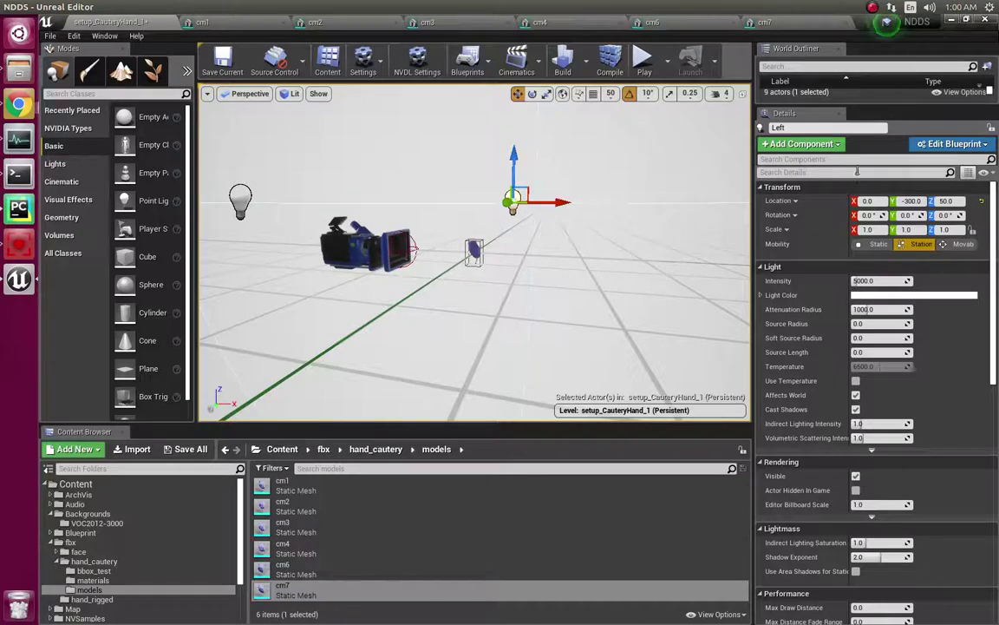
left_click_drag(855, 163, 843, 323)
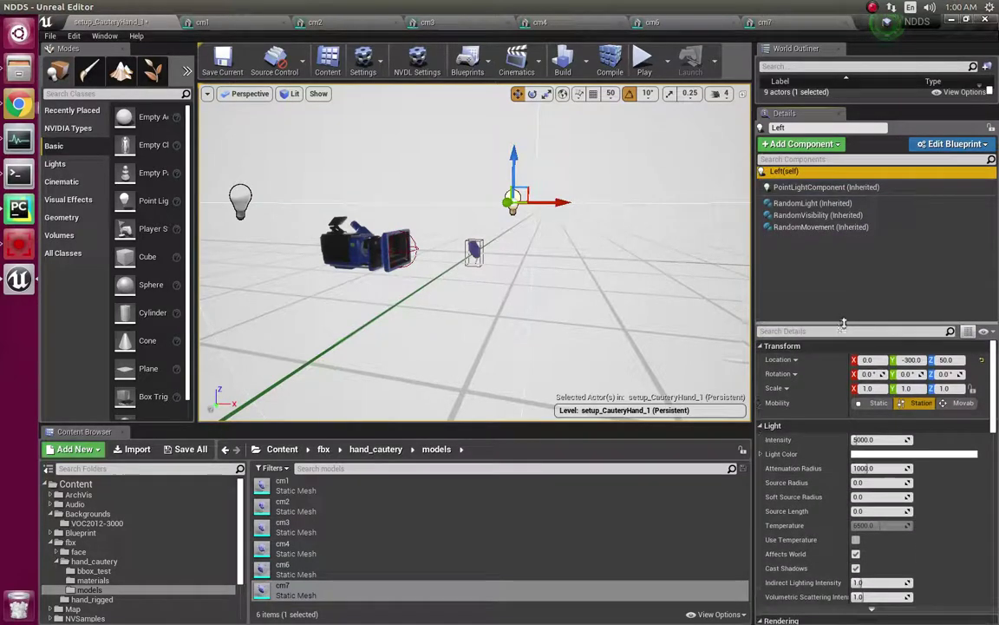
Turn on Should Change Distance for SceneCapturer_Simple's OrbitalMovement, and run the level briefly to preview the camera's changing distance.
left_click(364, 245)
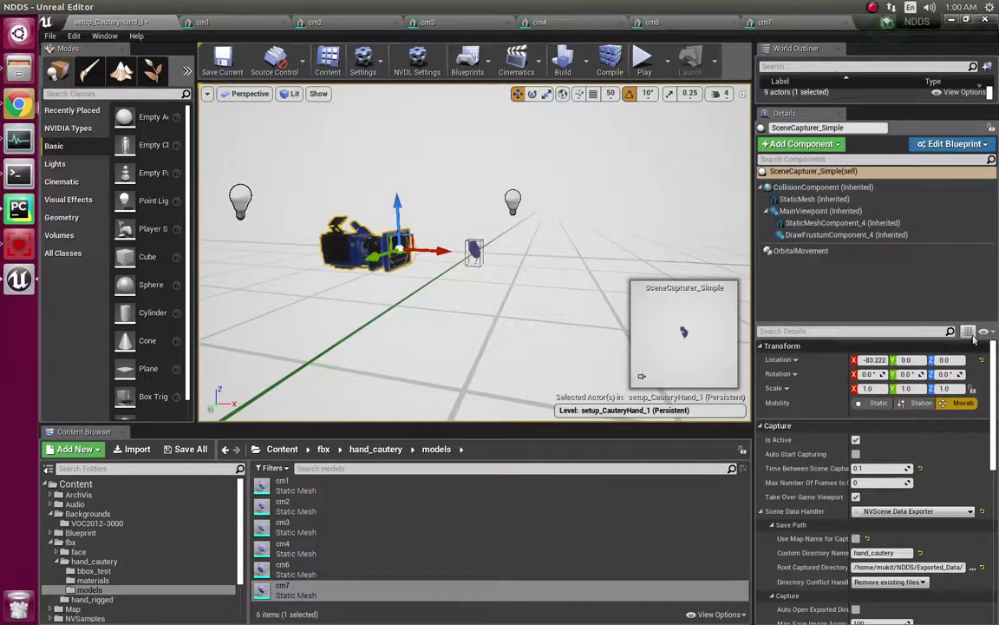
left_click(801, 250)
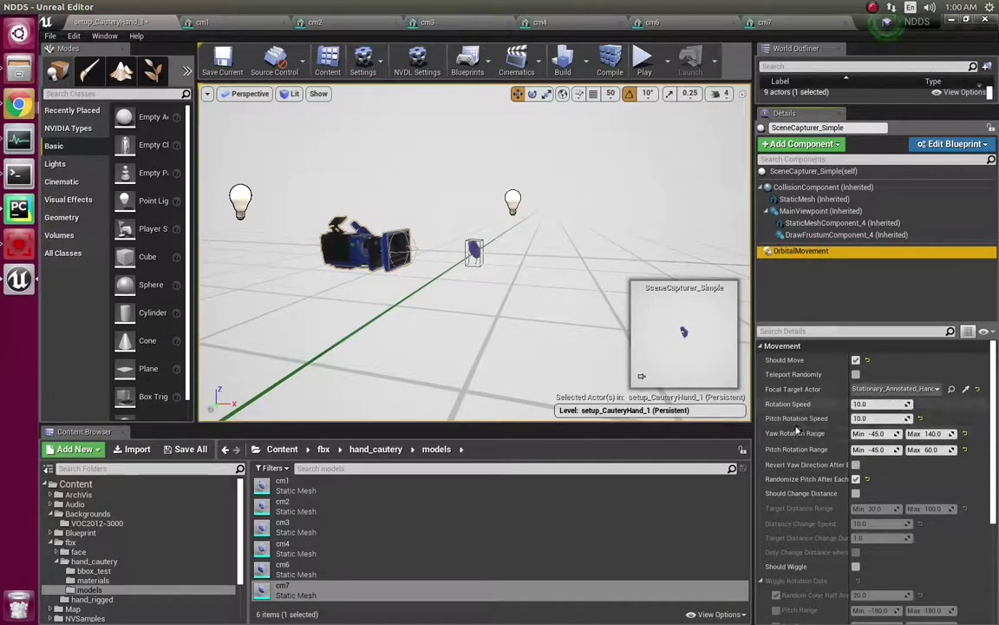
left_click(856, 493)
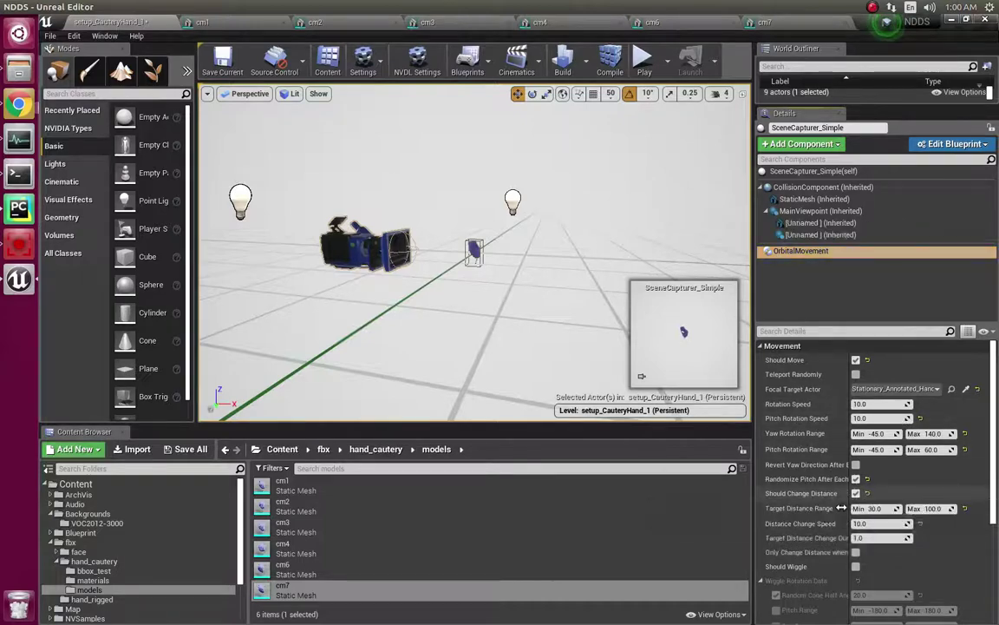
left_click(643, 59)
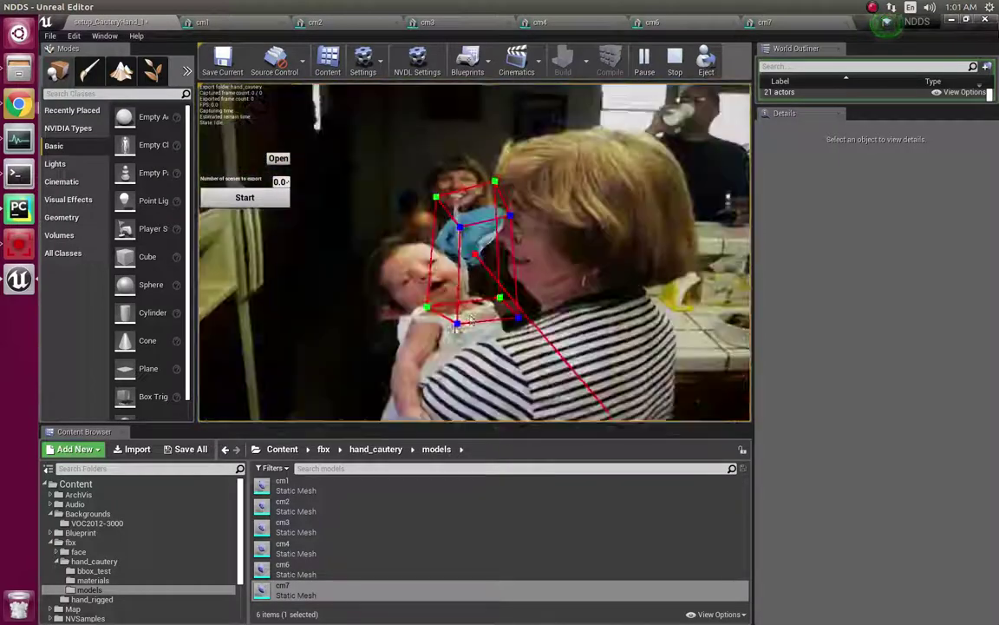
left_click(675, 66)
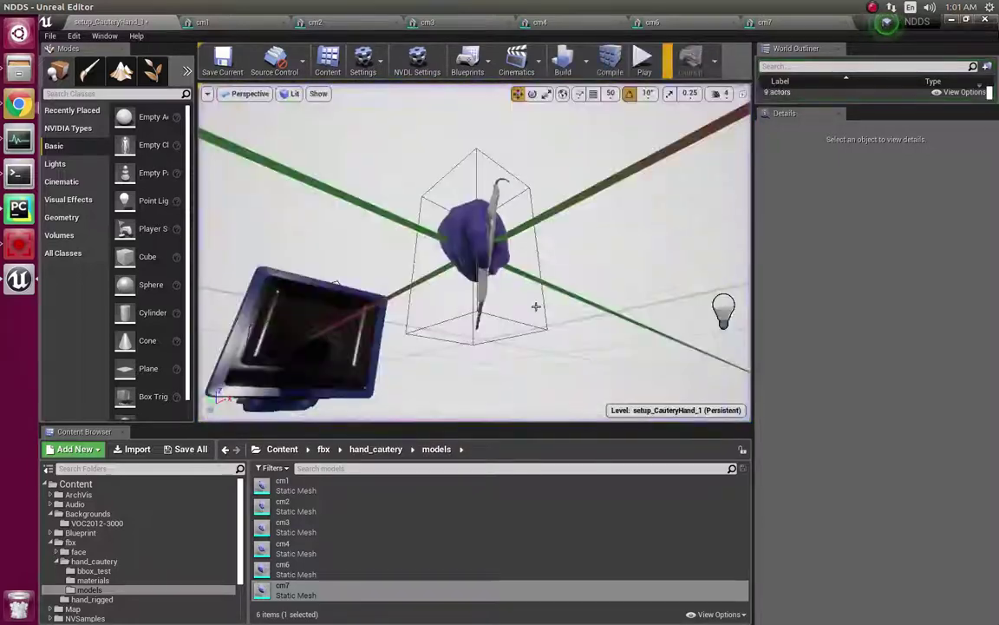
Turn on Should Wiggle for SceneCapturer_Simple's OrbitalMovement component.
left_click(313, 327)
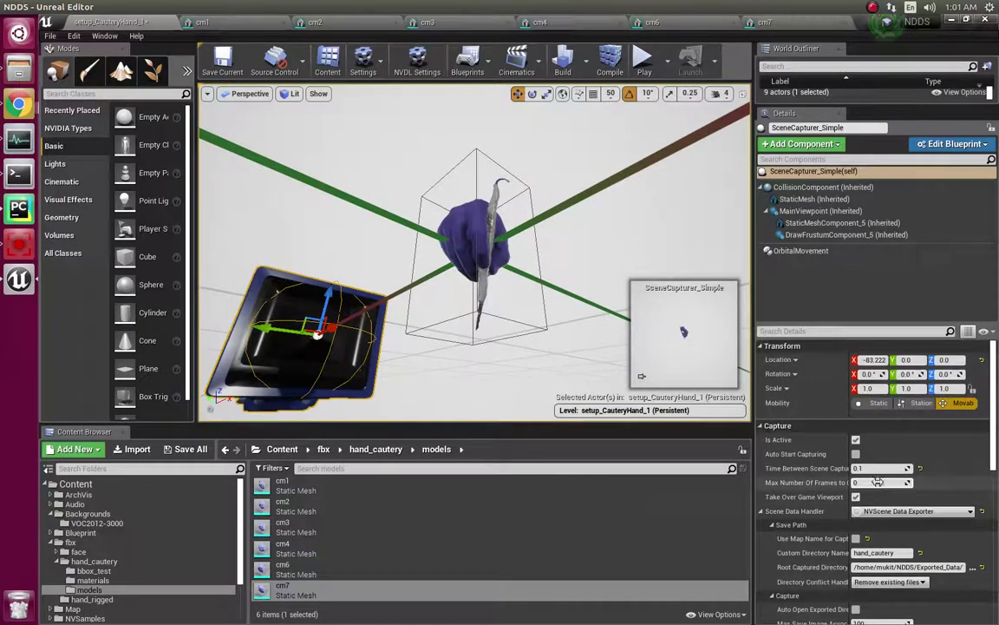
scroll(877, 481, "down", 3)
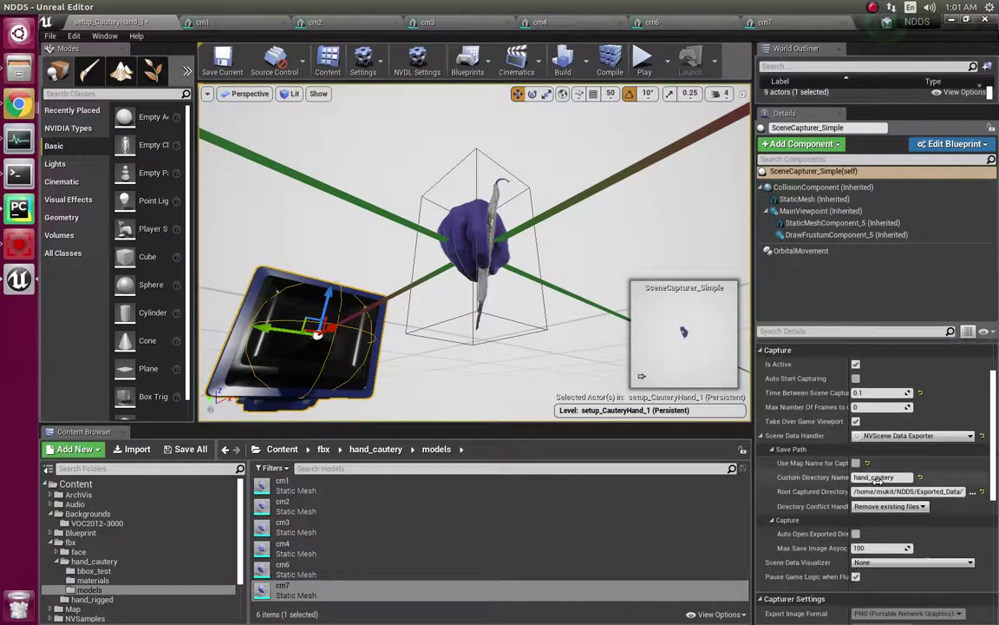
left_click(802, 251)
scroll(826, 468, "down", 2)
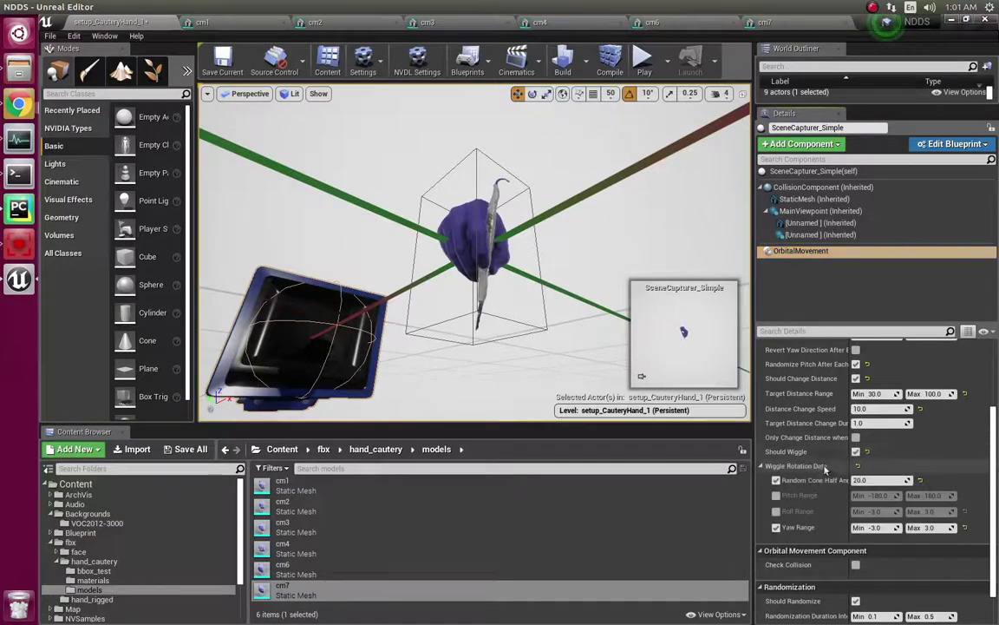
Run the level, pause it and advance frame by frame to examine how the camera wiggle shifts the hand-cautery model, and stop the run.
left_click(641, 68)
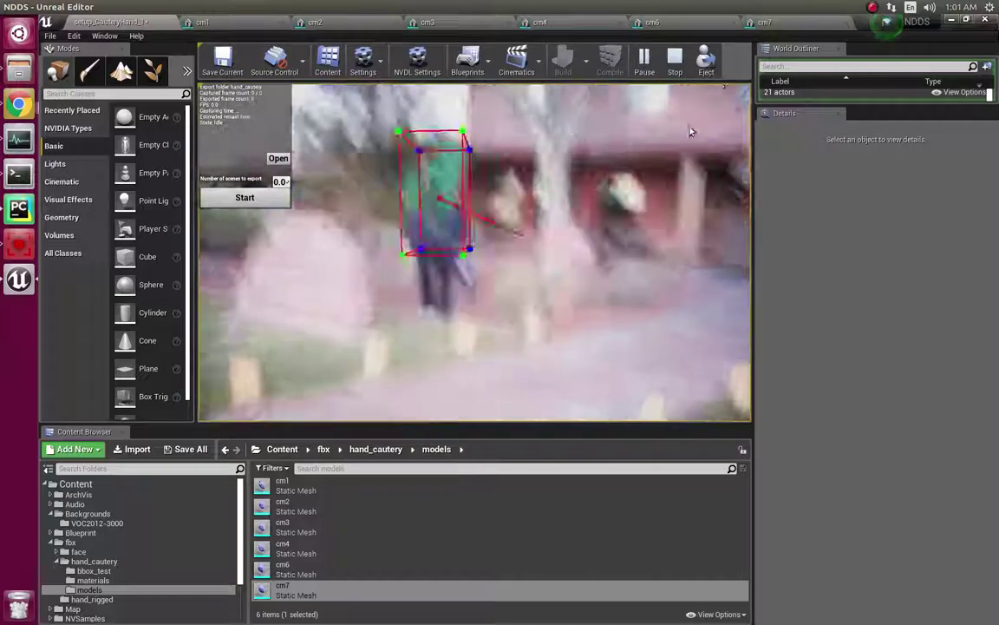
left_click(643, 59)
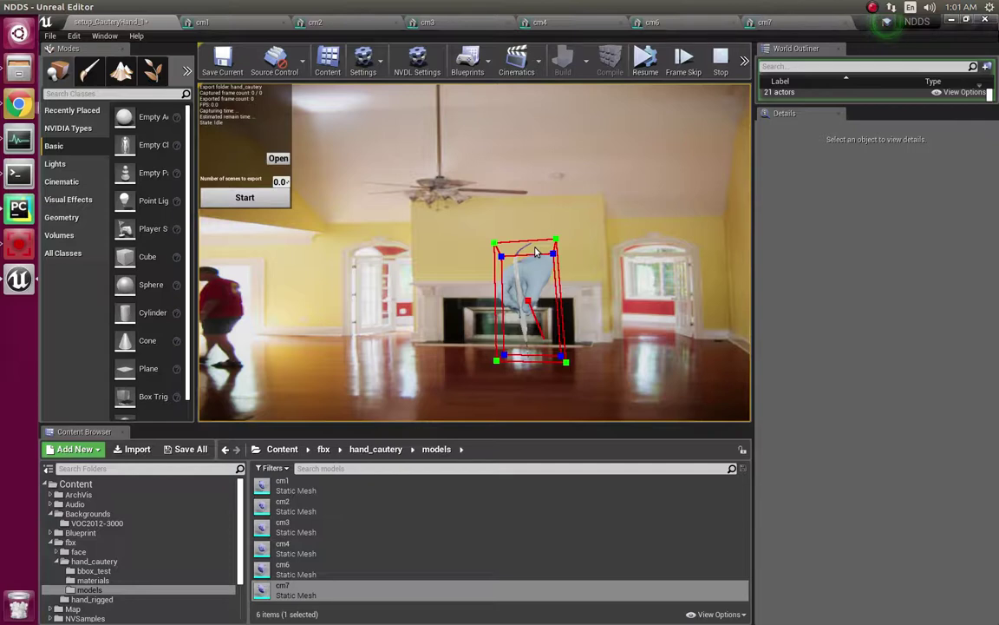
left_click(694, 75)
left_click(692, 76)
left_click(691, 76)
left_click(692, 75)
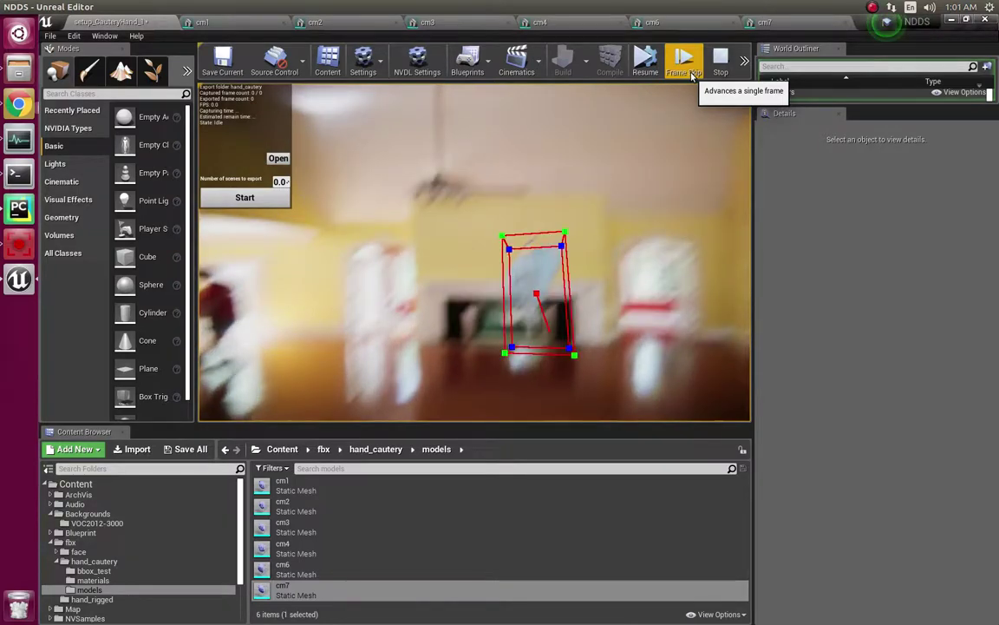
left_click(692, 75)
left_click(693, 74)
left_click(692, 75)
left_click(693, 74)
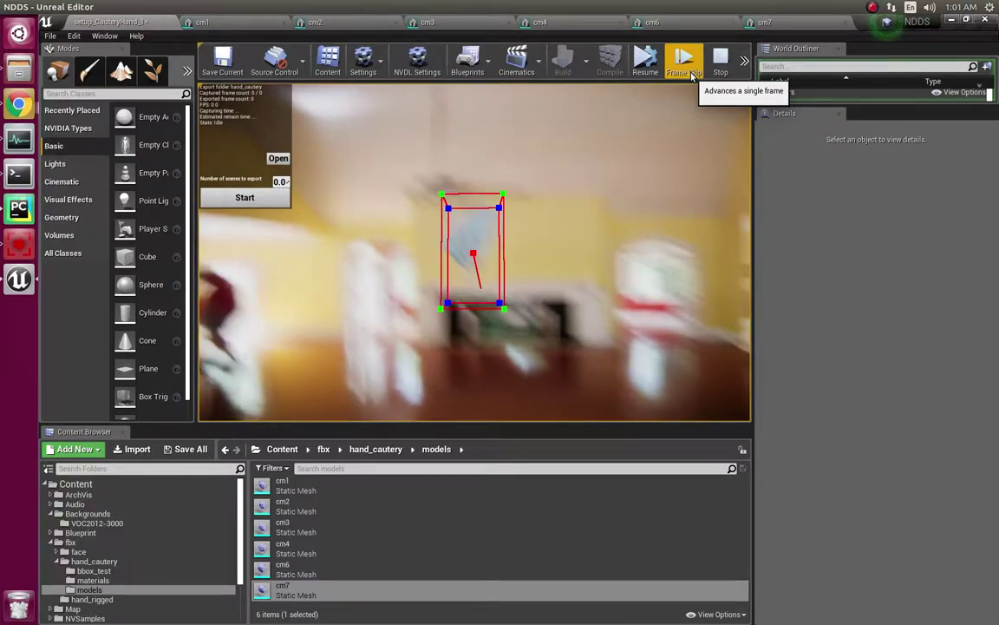
left_click(692, 75)
left_click(692, 75)
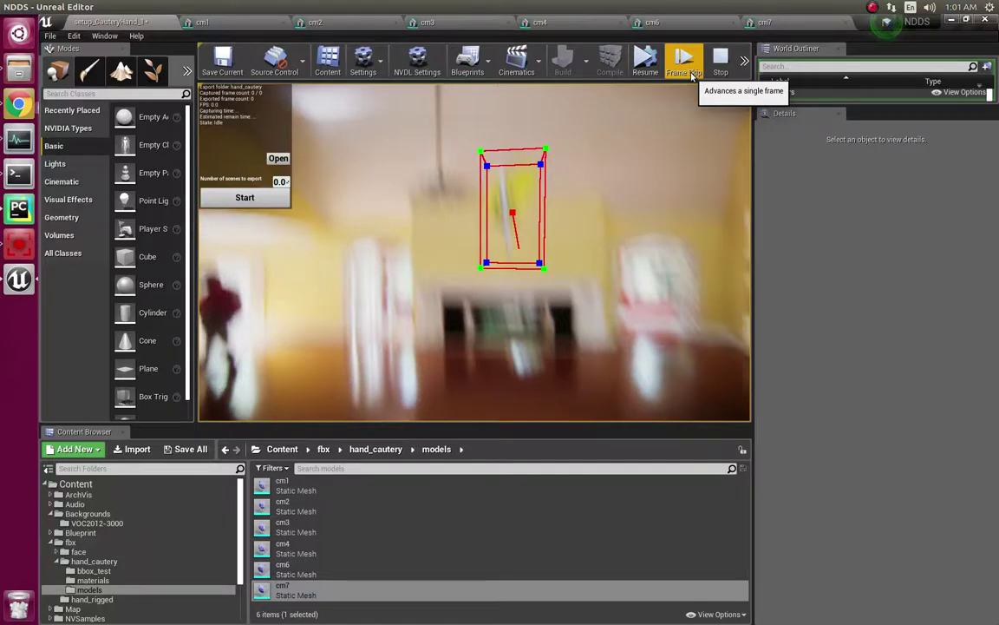
left_click(692, 75)
left_click(693, 74)
left_click(692, 75)
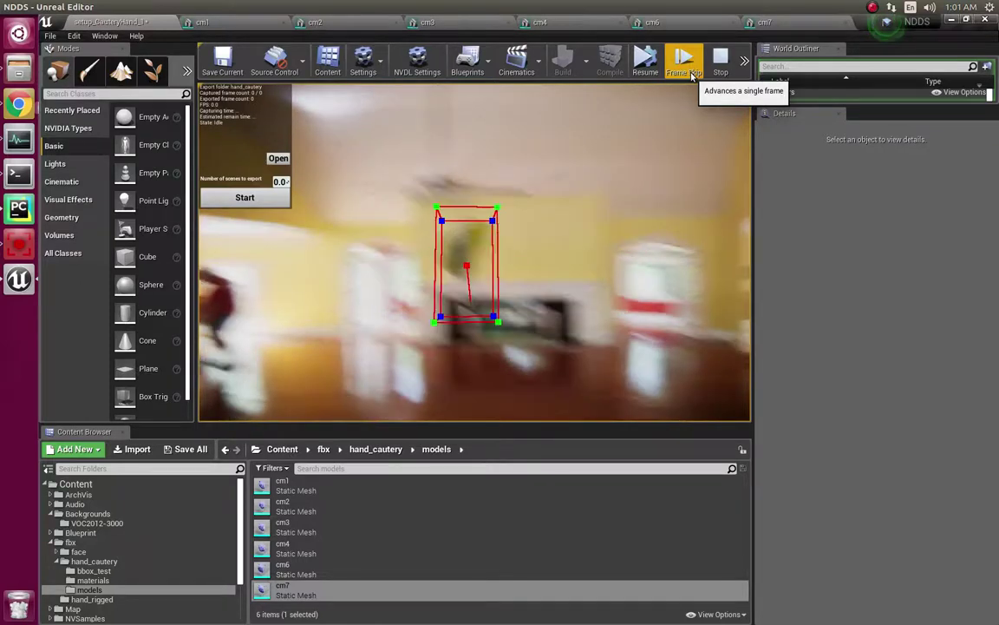
left_click(692, 75)
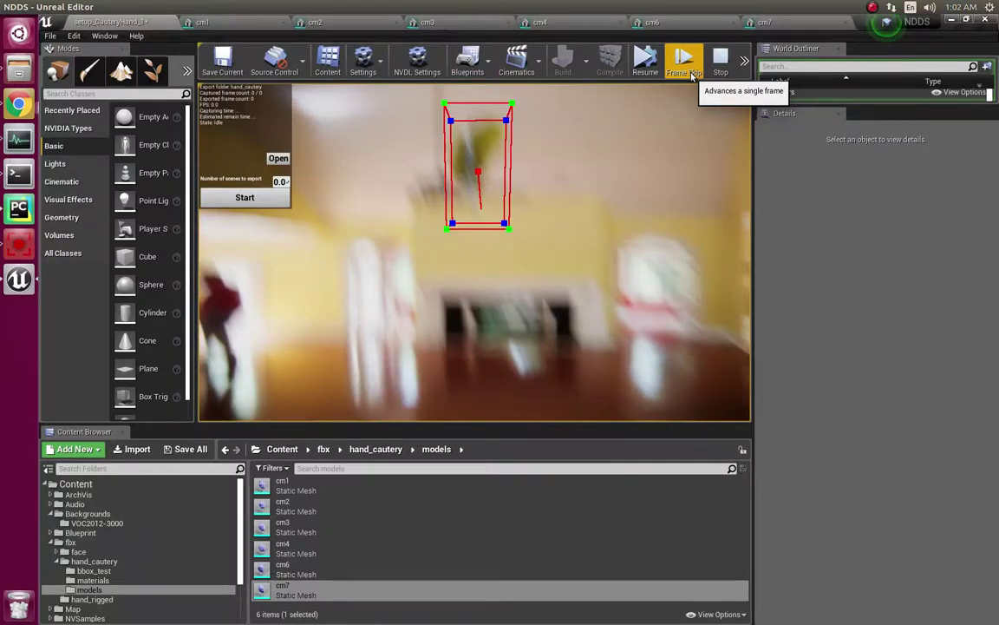
left_click(692, 74)
left_click(692, 75)
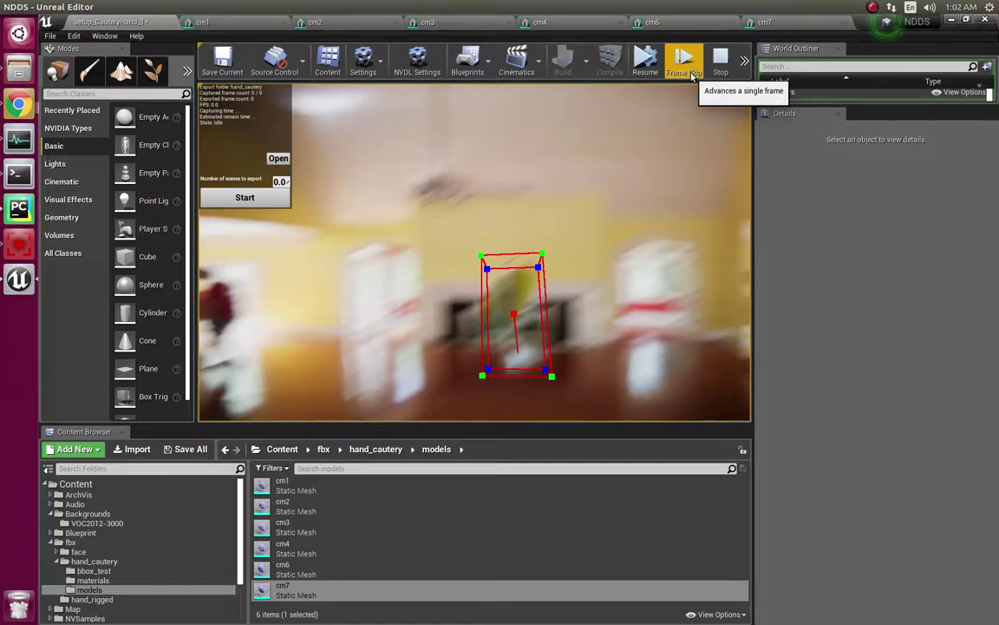
left_click(692, 75)
left_click(720, 59)
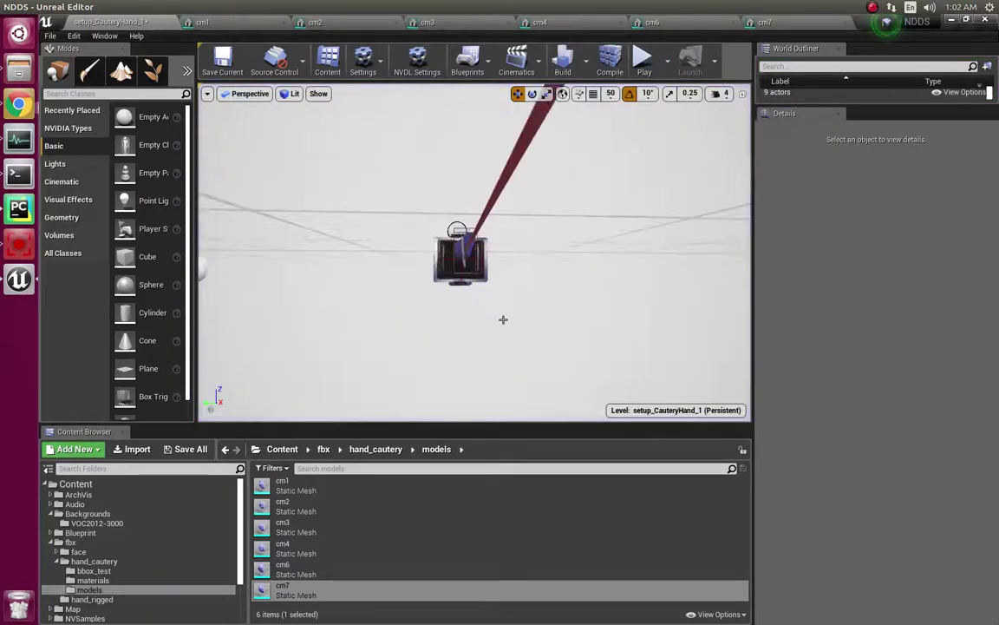
Select the hand-cautery actor and examine the scene layout of capturer, model and surrounding lights from near and far.
scroll(503, 319, "up", 6)
scroll(461, 302, "down", 3)
scroll(416, 278, "down", 3)
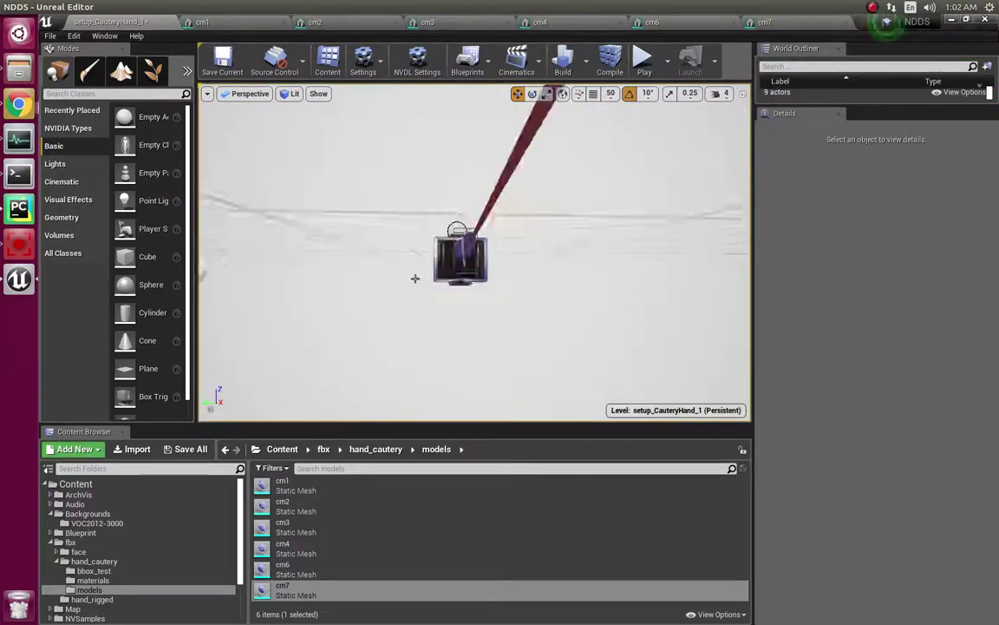
scroll(435, 263, "up", 3)
scroll(557, 296, "down", 5)
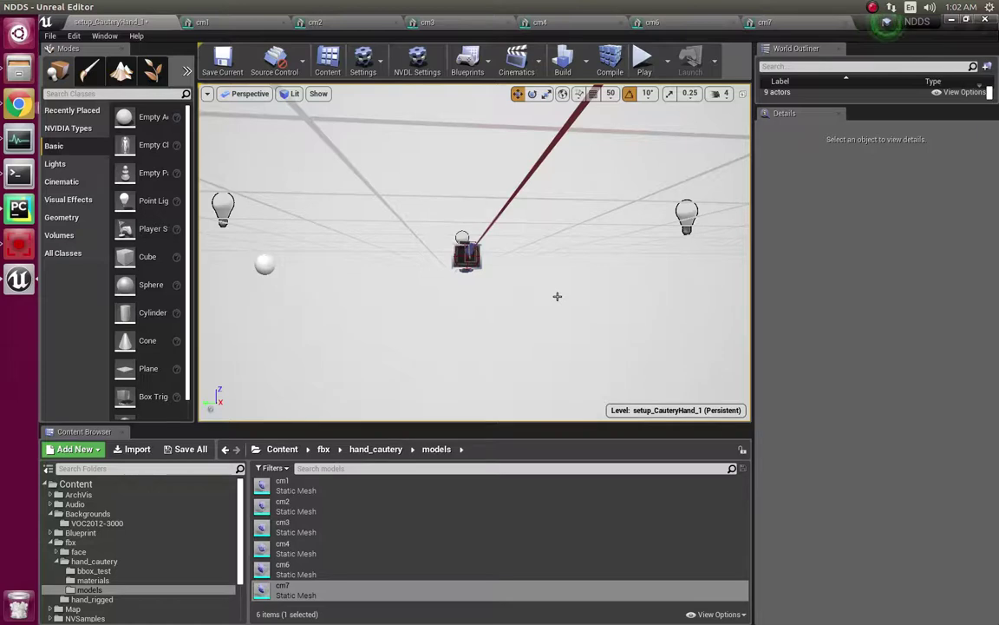
right_click_drag(457, 264, 477, 257)
left_click(452, 258)
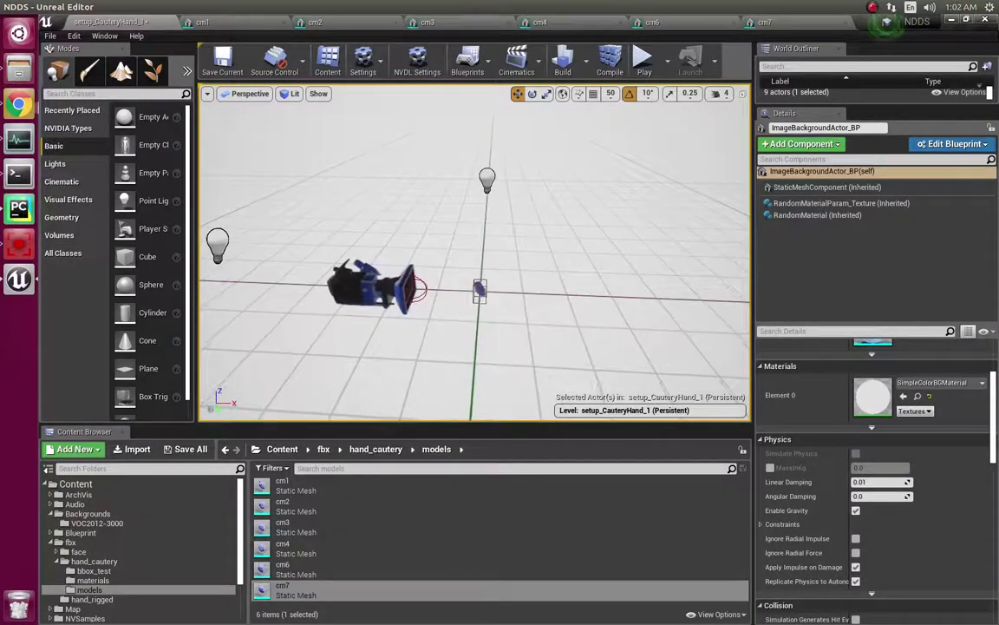
left_click(479, 290)
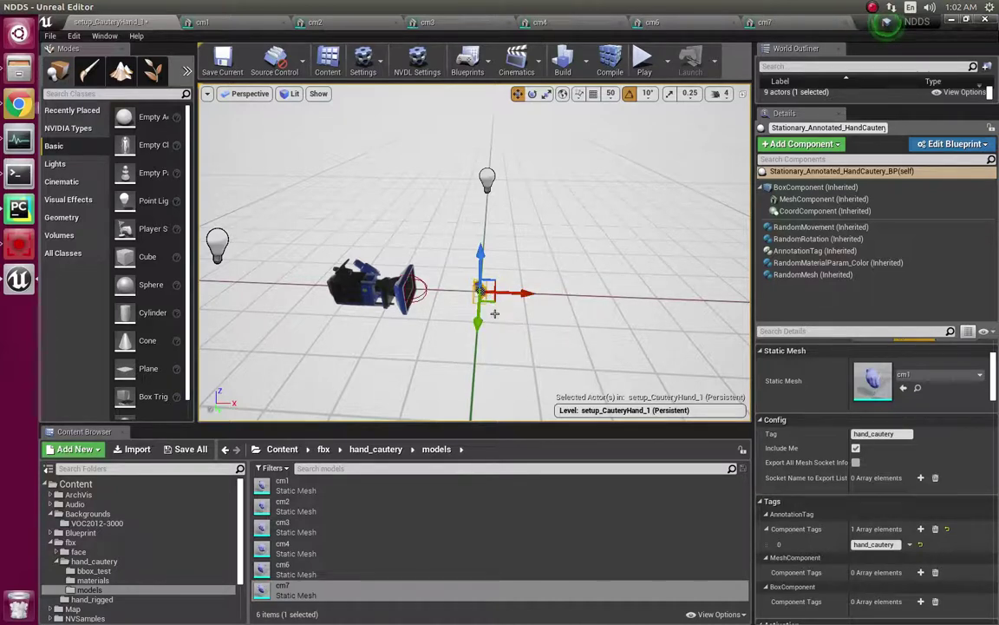
scroll(497, 263, "down", 5)
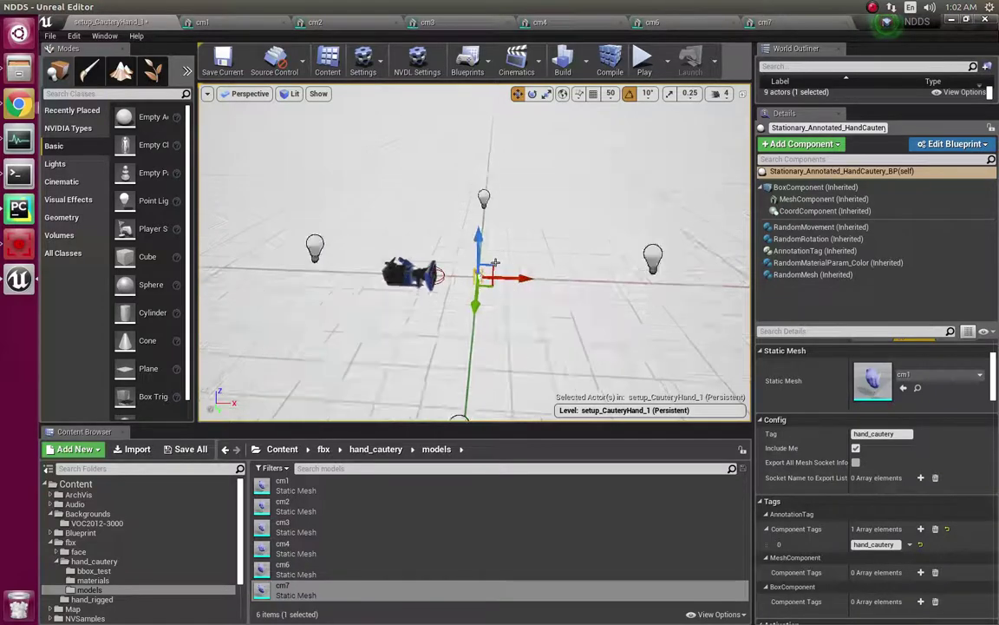
scroll(574, 357, "up", 5)
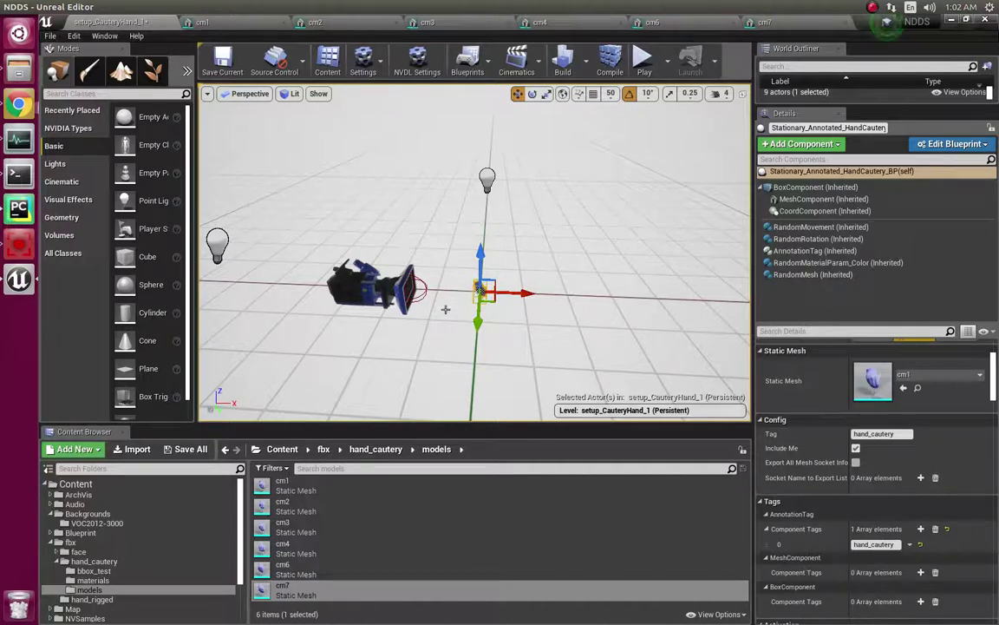
scroll(446, 309, "down", 4)
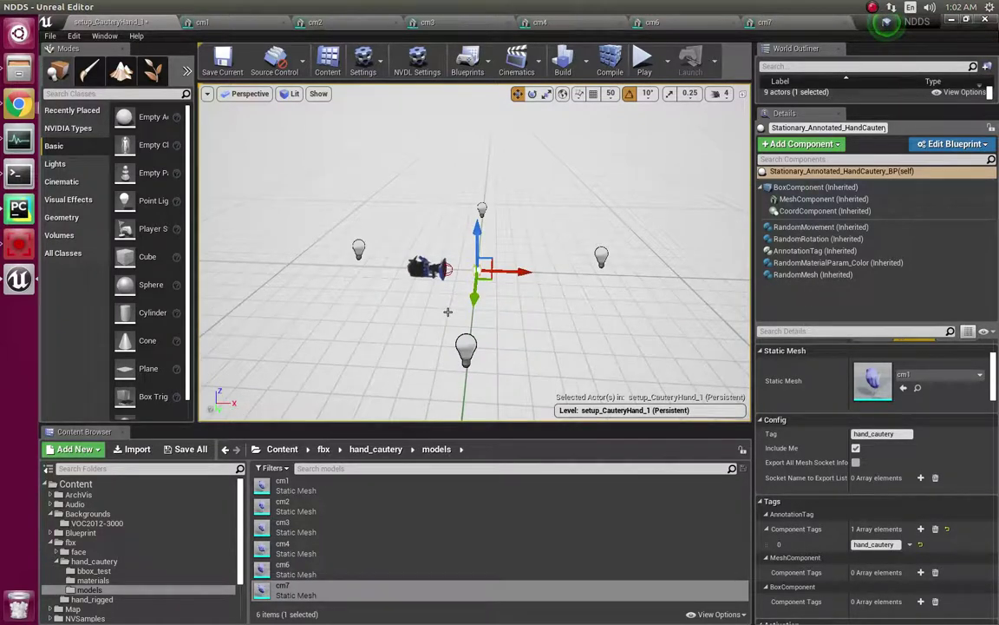
scroll(447, 310, "up", 2)
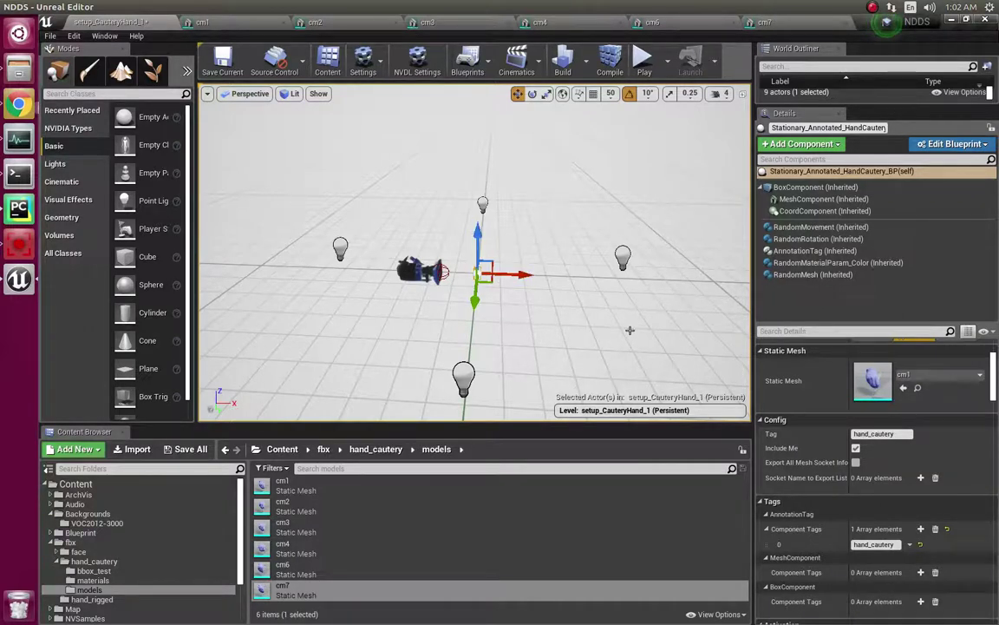
scroll(528, 292, "up", 2)
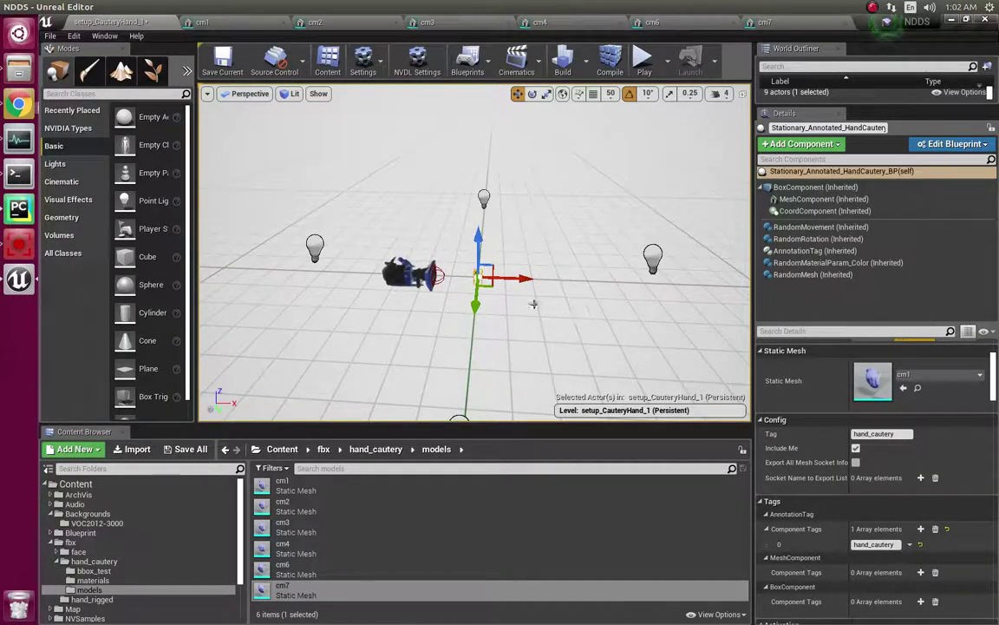